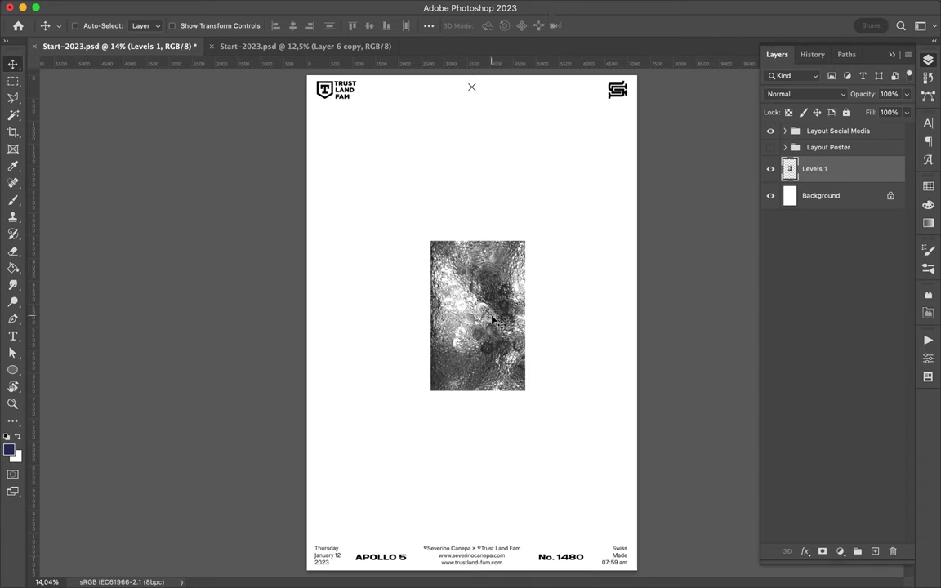
Copy an elliptical-marquee circle to its own layer and Liquify it into a long curving stroke.
{"action": "key", "text": "shift+m"}
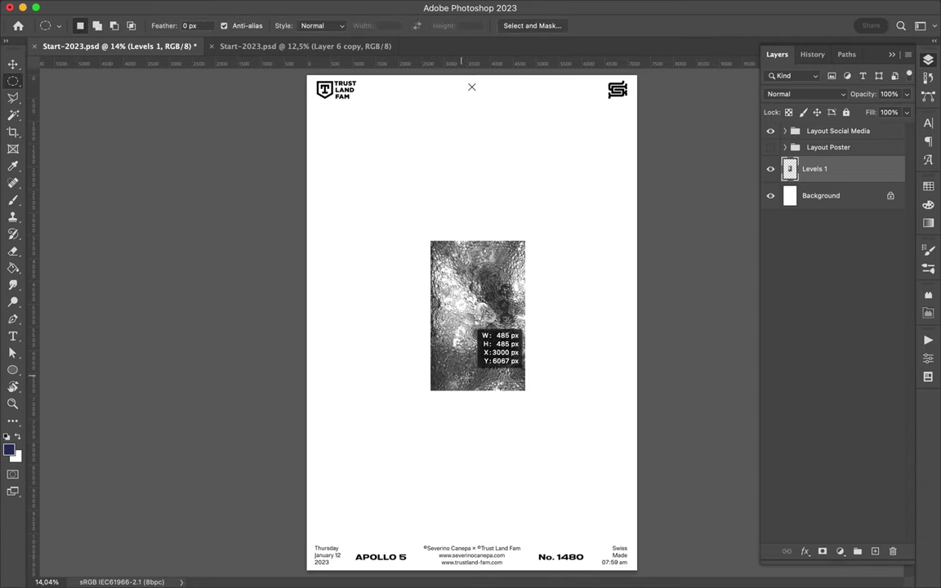
{"action": "key", "text": "ctrl+j"}
{"action": "key", "text": "v"}
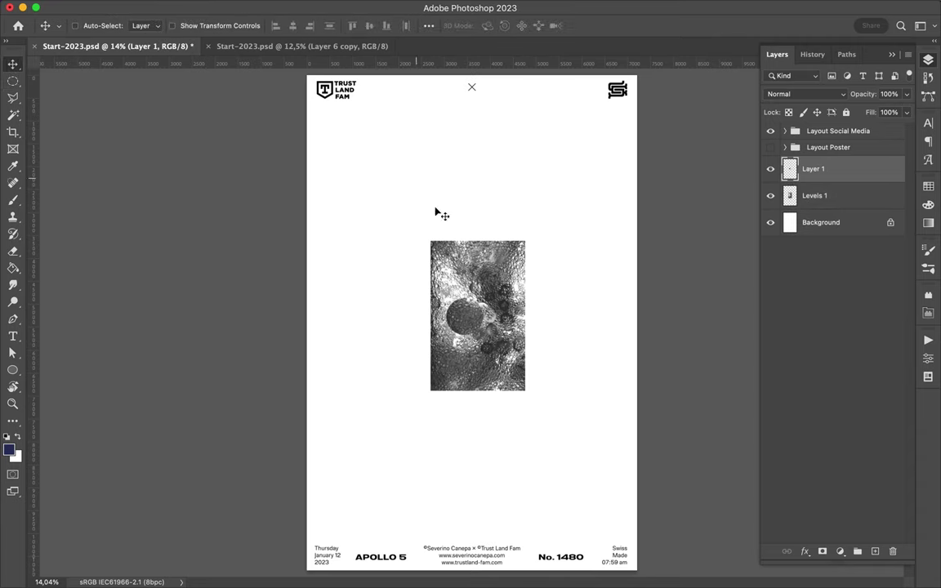
{"action": "left_click", "coordinate": [301, 7]}
{"action": "left_click", "coordinate": [343, 128]}
{"action": "mouse_move", "coordinate": [330, 227]}
{"action": "left_mouse_down"}
{"action": "mouse_move", "coordinate": [269, 178]}
{"action": "mouse_move", "coordinate": [256, 84]}
{"action": "mouse_move", "coordinate": [346, 330]}
{"action": "mouse_move", "coordinate": [442, 451]}
{"action": "mouse_move", "coordinate": [447, 500]}
{"action": "left_mouse_up"}
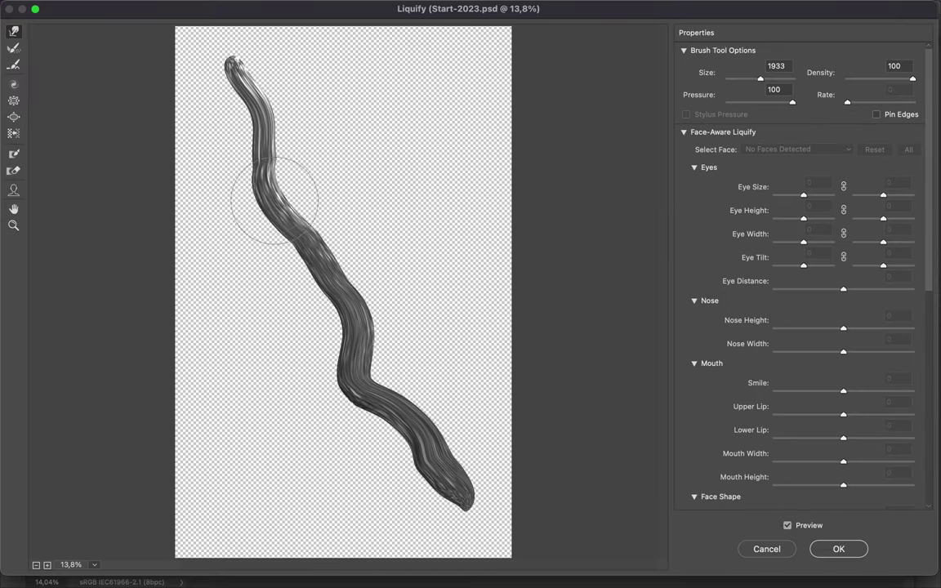
{"action": "left_click_drag", "start_coordinate": [343, 296], "coordinate": [318, 242]}
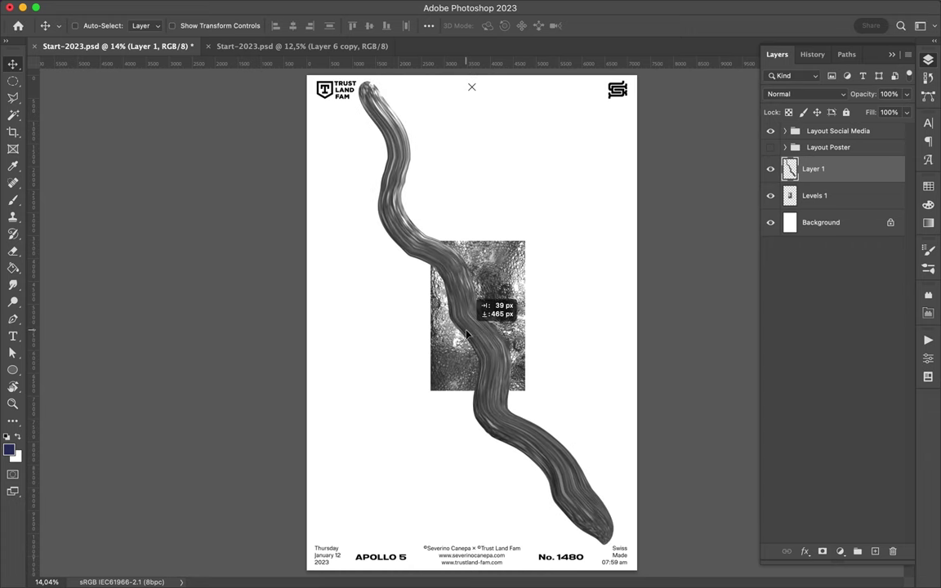
{"action": "key", "text": "Return"}
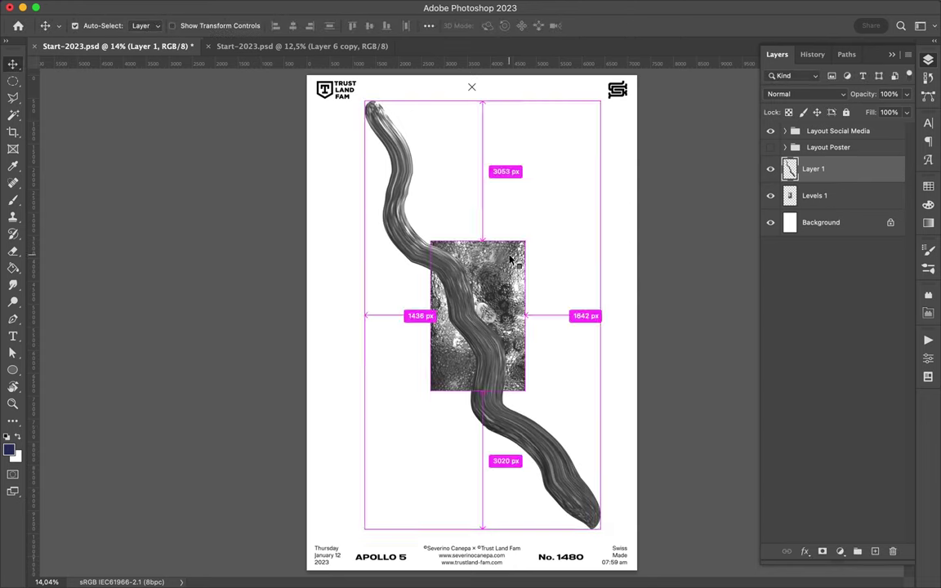
Hide Levels 1, move the stroke down about 193 px, and add an empty Layer 2.
{"action": "left_click", "coordinate": [476, 288], "text": "ctrl"}
{"action": "key", "text": "ctrl+comma"}
{"action": "left_click", "coordinate": [470, 302], "text": "ctrl"}
{"action": "key", "text": "ctrl+t"}
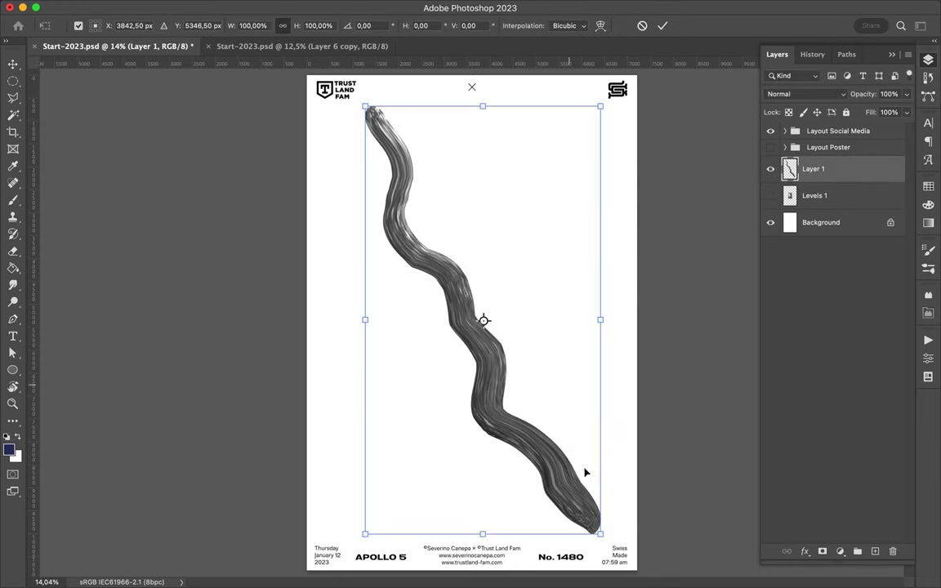
{"action": "key", "text": "Return"}
{"action": "mouse_move", "coordinate": [488, 362]}
{"action": "left_mouse_down"}
{"action": "mouse_move", "coordinate": [488, 384]}
{"action": "mouse_move", "coordinate": [435, 343]}
{"action": "left_mouse_up"}
{"action": "key", "text": "ctrl+shift+alt+n"}
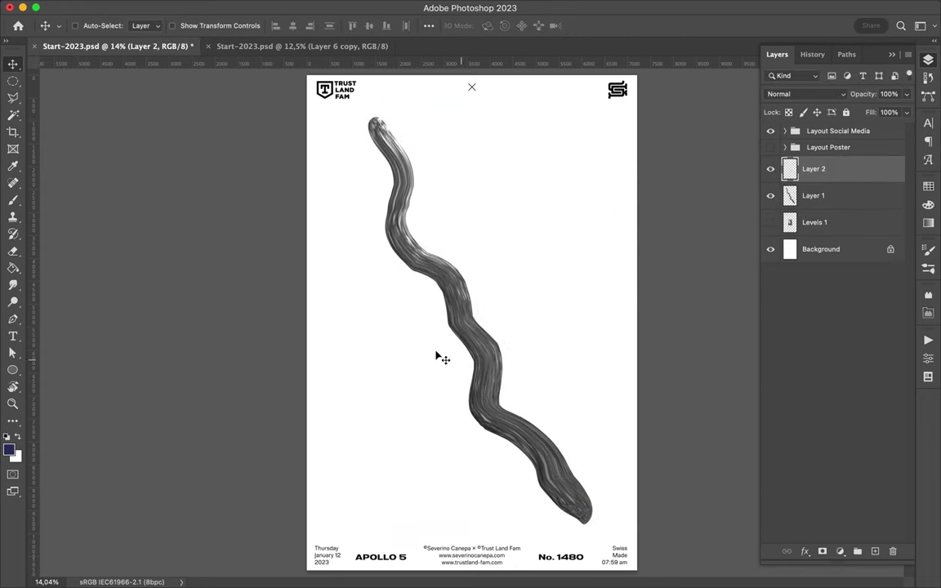
Set up the Brush tool size and paint a red band along the grey stroke.
{"action": "key", "text": "b"}
{"action": "right_click", "coordinate": [439, 355]}
{"action": "left_click", "coordinate": [929, 187]}
{"action": "right_click", "coordinate": [429, 196]}
{"action": "mouse_move", "coordinate": [539, 221]}
{"action": "left_mouse_down"}
{"action": "mouse_move", "coordinate": [529, 226]}
{"action": "mouse_move", "coordinate": [571, 230]}
{"action": "left_mouse_up"}
{"action": "key", "text": "Return"}
{"action": "left_click_drag", "start_coordinate": [390, 238], "coordinate": [418, 263]}
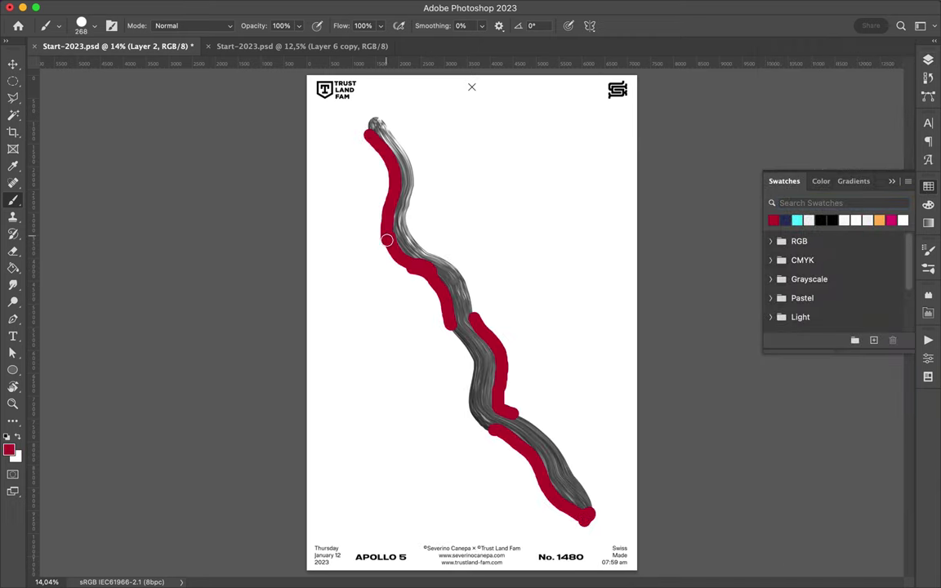
Save yellow and green swatches and paint a yellow dot and green zigzags.
{"action": "left_click", "coordinate": [8, 449]}
{"action": "left_click", "coordinate": [585, 217]}
{"action": "left_click", "coordinate": [541, 88]}
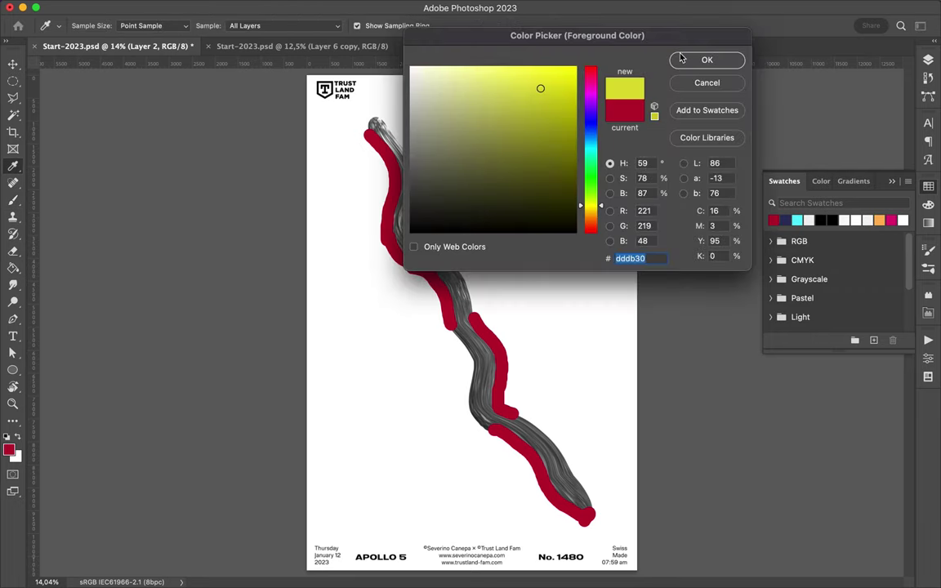
{"action": "left_click", "coordinate": [708, 110]}
{"action": "left_click", "coordinate": [708, 59]}
{"action": "left_click", "coordinate": [376, 122]}
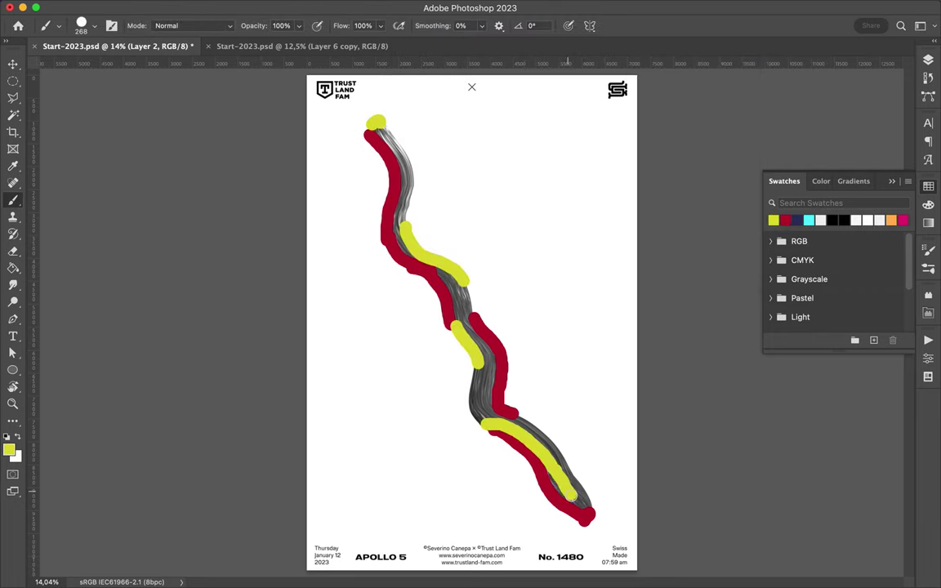
{"action": "left_click", "coordinate": [8, 449]}
{"action": "left_click", "coordinate": [687, 67]}
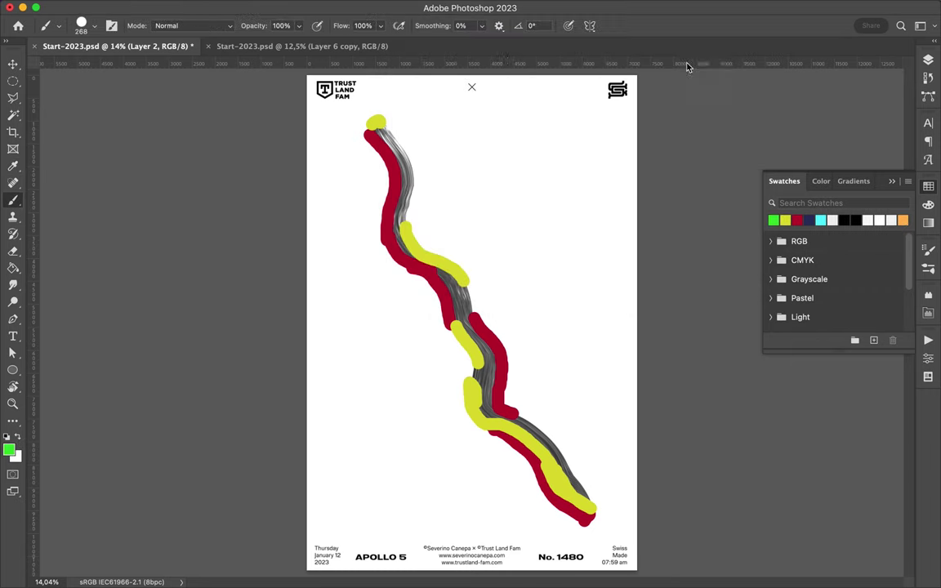
{"action": "left_click", "coordinate": [381, 132]}
Pick blue and cyan paint colours, saving each as a swatch.
{"action": "left_click", "coordinate": [8, 449]}
{"action": "left_click", "coordinate": [588, 120]}
{"action": "left_click", "coordinate": [708, 59]}
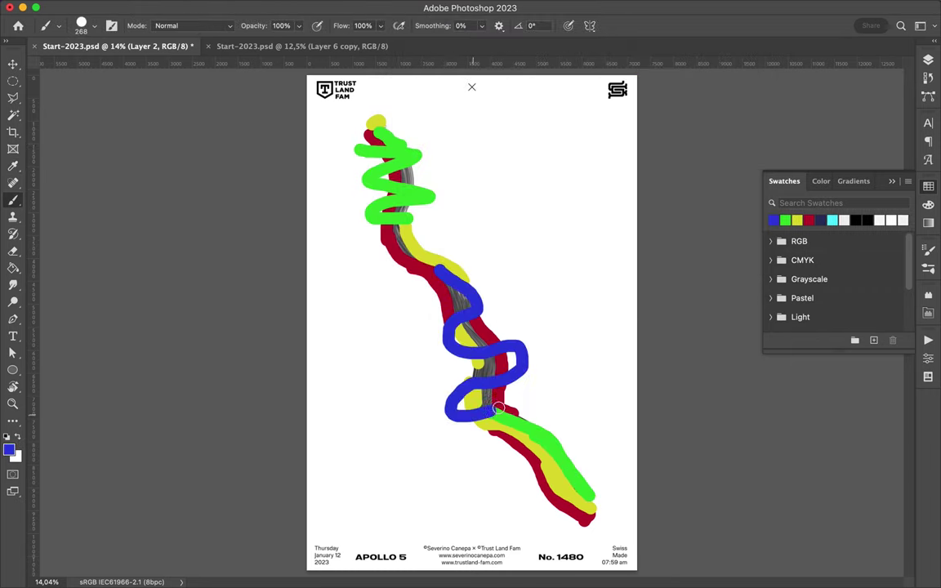
{"action": "left_click", "coordinate": [9, 449]}
{"action": "left_click", "coordinate": [590, 163]}
{"action": "left_click", "coordinate": [706, 58]}
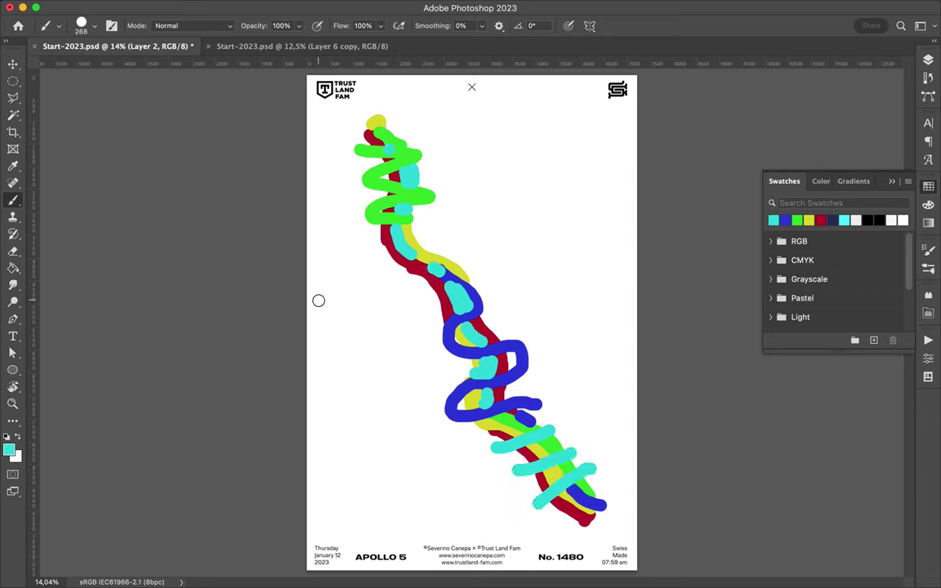
Load Layer 1's stroke outline and copy the paint inside it to a new layer.
{"action": "key", "text": "F7"}
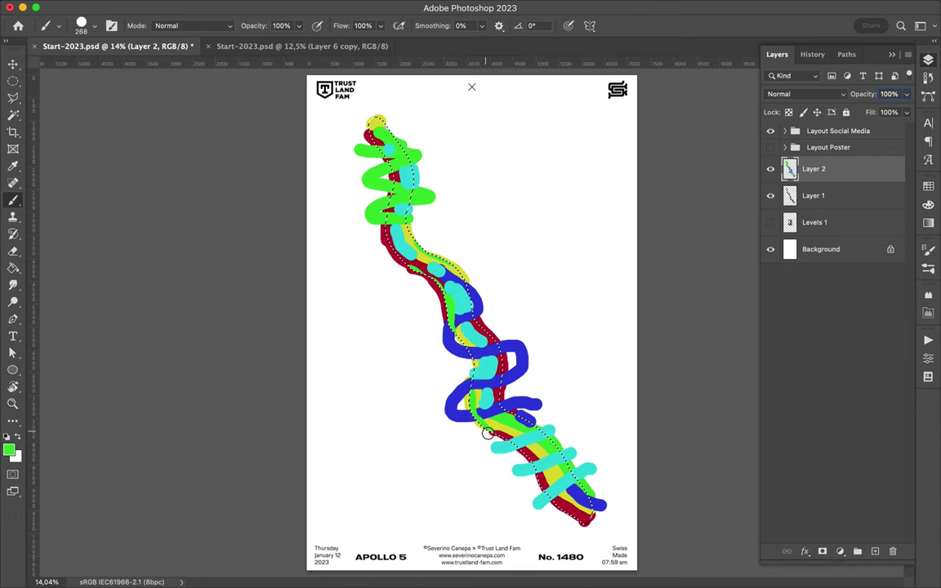
{"action": "key", "text": "v"}
{"action": "key", "text": "super+j"}
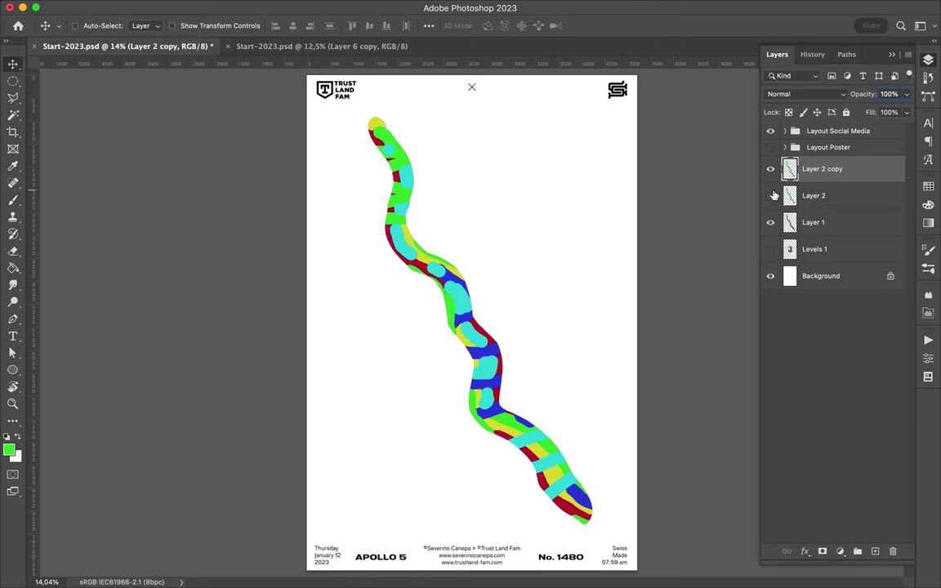
Gaussian Blur the colour layer about 120 px, then duplicate and merge the copies.
{"action": "left_click", "coordinate": [303, 7]}
{"action": "left_click", "coordinate": [514, 216]}
{"action": "left_click_drag", "start_coordinate": [762, 267], "coordinate": [775, 267]}
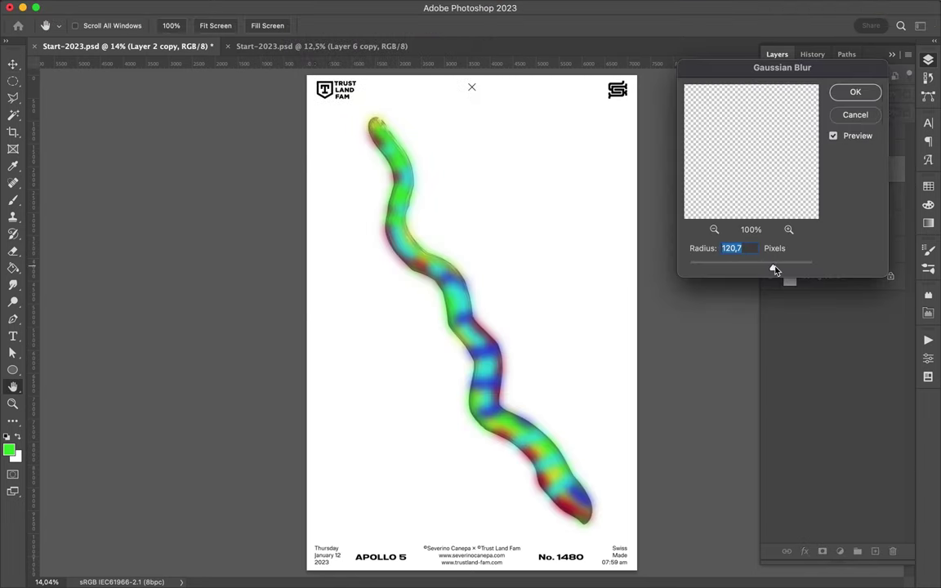
{"action": "key", "text": "Return"}
{"action": "key", "text": "super+j"}
{"action": "key", "text": "super+j"}
{"action": "key", "text": "super+j"}
{"action": "key", "text": "super+j"}
{"action": "key", "text": "super+j"}
{"action": "key", "text": "super+j"}
{"action": "left_click", "coordinate": [816, 356], "text": "shift"}
{"action": "key", "text": "super+e"}
Set the merged colour layer to Overlay and a duplicate to Linear Dodge (Add).
{"action": "left_click", "coordinate": [804, 94]}
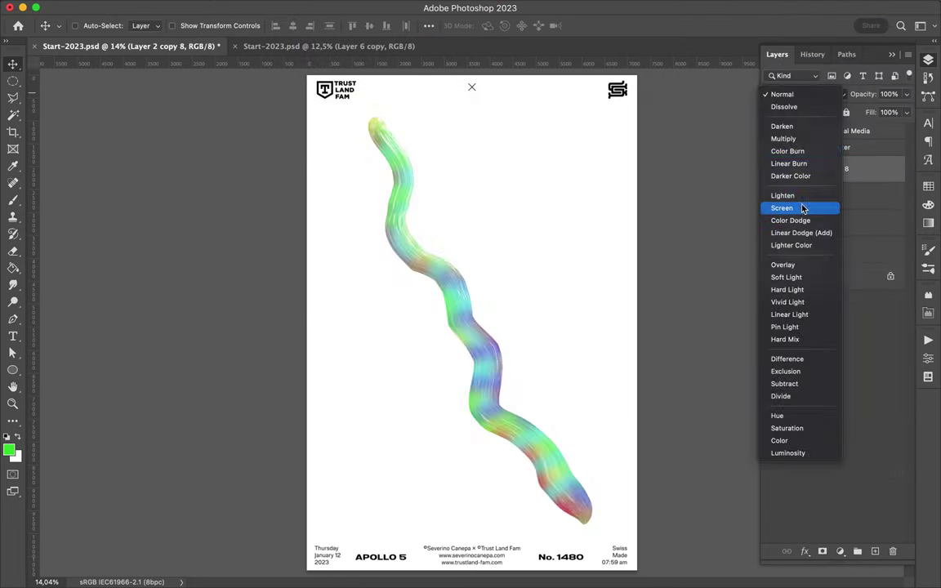
{"action": "left_click", "coordinate": [783, 264]}
{"action": "key", "text": "super+j"}
{"action": "left_click", "coordinate": [804, 94]}
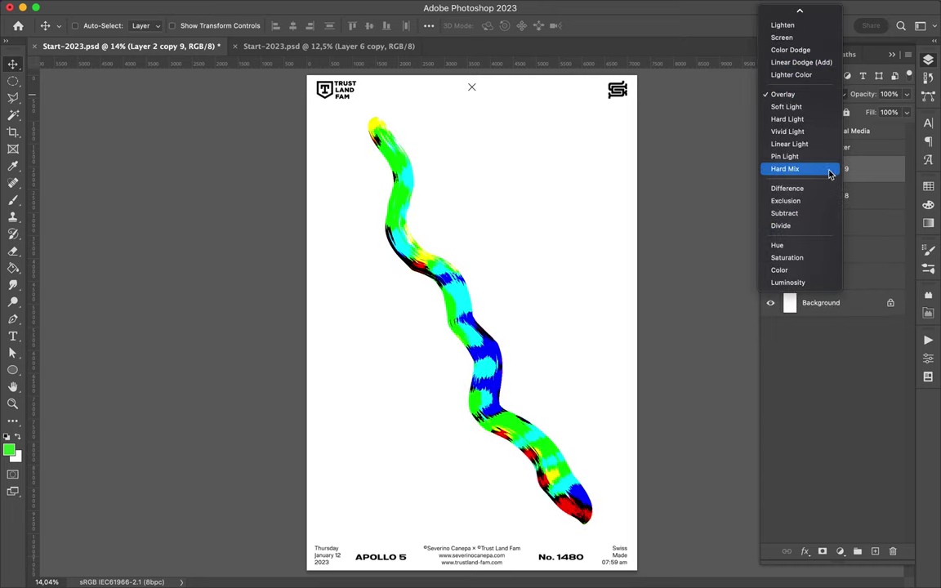
{"action": "left_click", "coordinate": [799, 63]}
Blur the copy with a 318 radius and duplicate it in Linear Dodge (Add).
{"action": "left_click", "coordinate": [303, 7]}
{"action": "mouse_move", "coordinate": [329, 177]}
{"action": "left_click", "coordinate": [526, 223]}
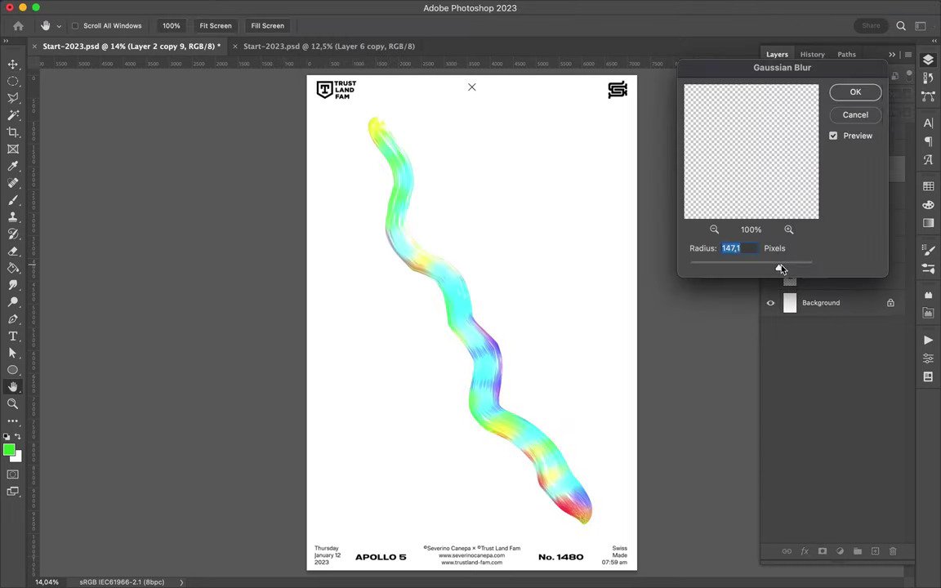
{"action": "left_click_drag", "start_coordinate": [804, 268], "coordinate": [793, 268]}
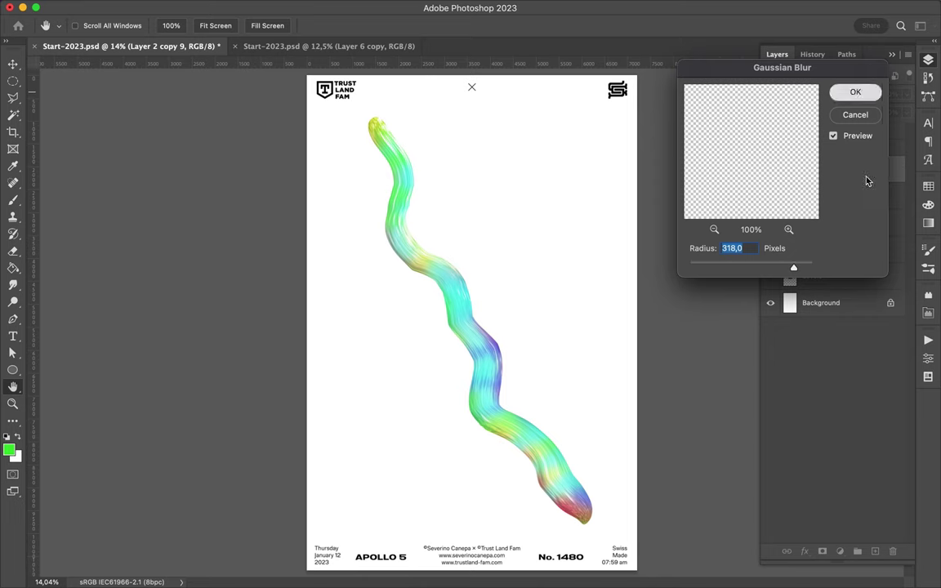
{"action": "key", "text": "Return"}
{"action": "key", "text": "super+j"}
{"action": "left_click", "coordinate": [805, 94]}
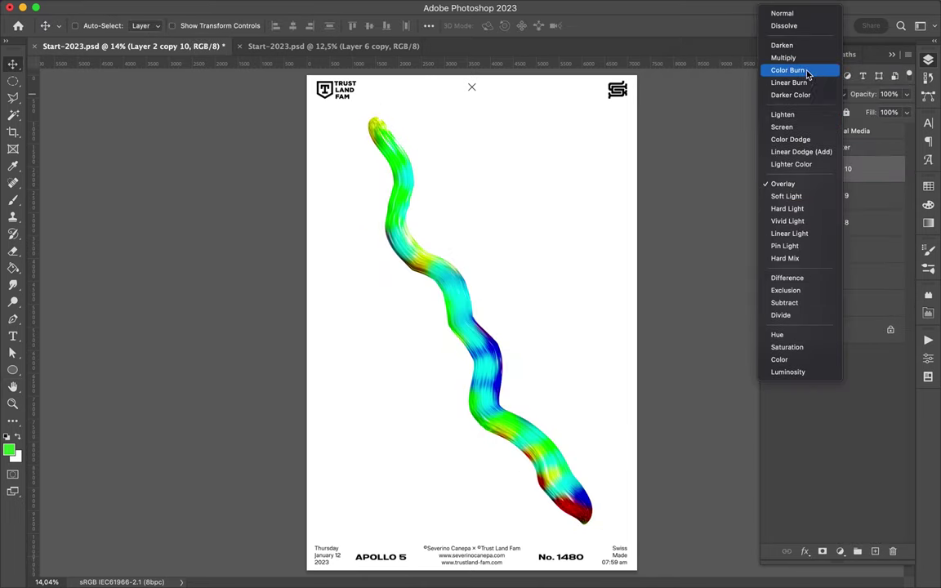
{"action": "left_click", "coordinate": [800, 152]}
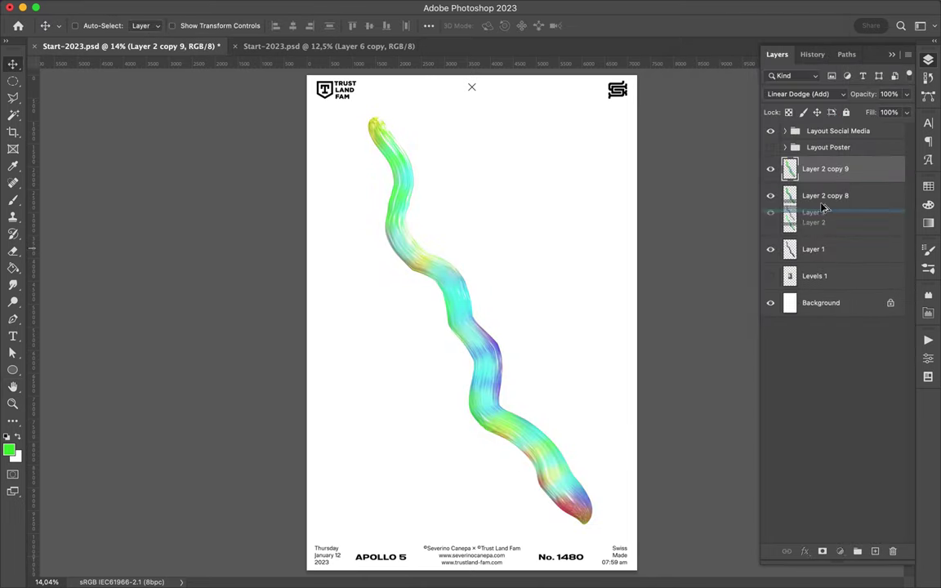
Duplicate Layer 1 as a Linear Light copy, keeping Layer 2 copy 10 on top.
{"action": "left_click", "coordinate": [825, 252]}
{"action": "key", "text": "super+j"}
{"action": "left_click", "coordinate": [800, 94]}
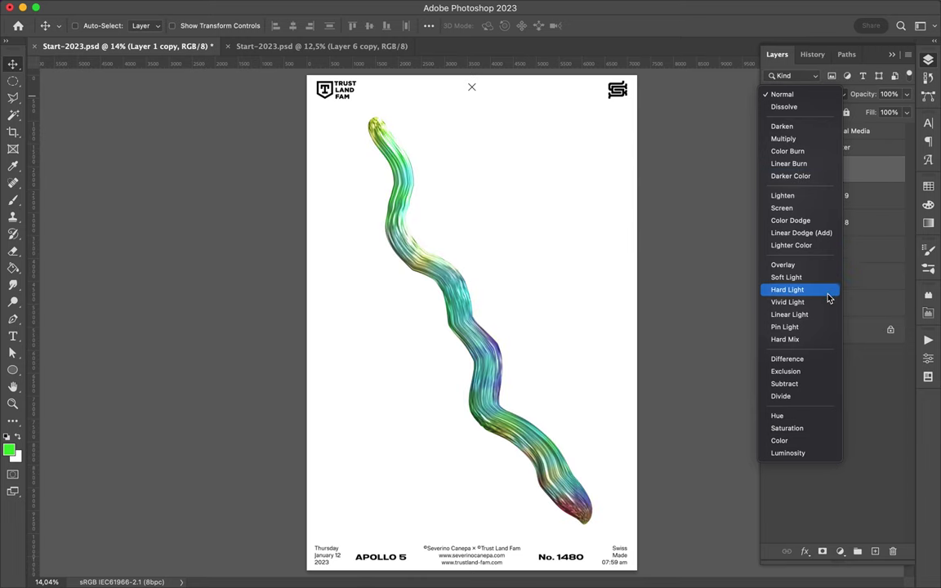
{"action": "left_click", "coordinate": [789, 314]}
{"action": "left_click_drag", "start_coordinate": [824, 198], "coordinate": [828, 166]}
{"action": "key", "text": "Delete"}
{"action": "key", "text": "super+z"}
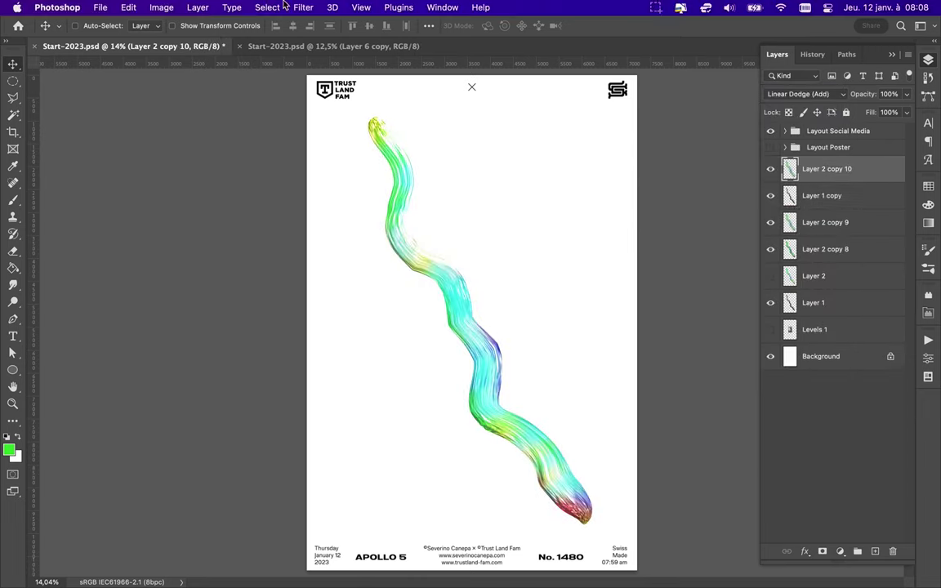
Put a grey stroke copy on top and apply Trace Contour with a lowered level.
{"action": "left_click", "coordinate": [303, 8]}
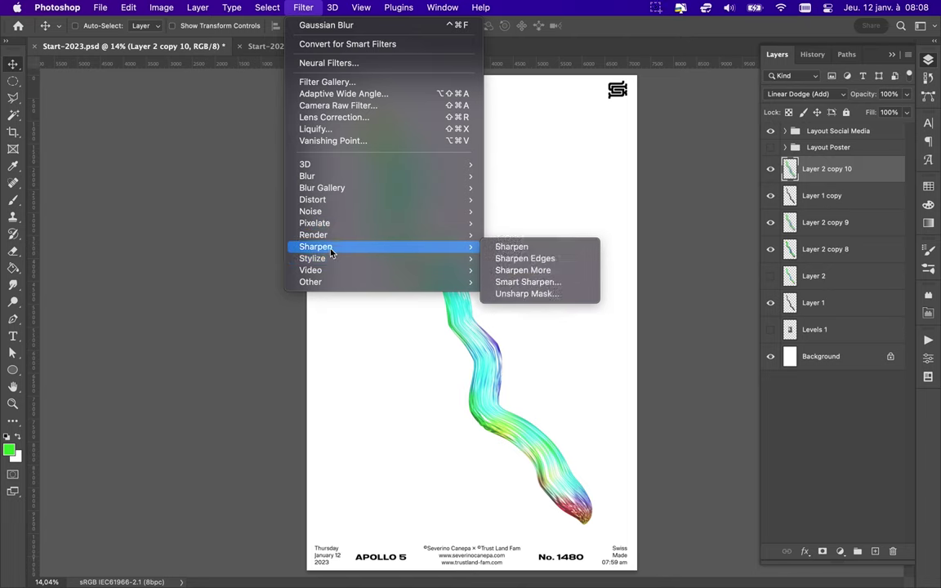
{"action": "left_click", "coordinate": [507, 340]}
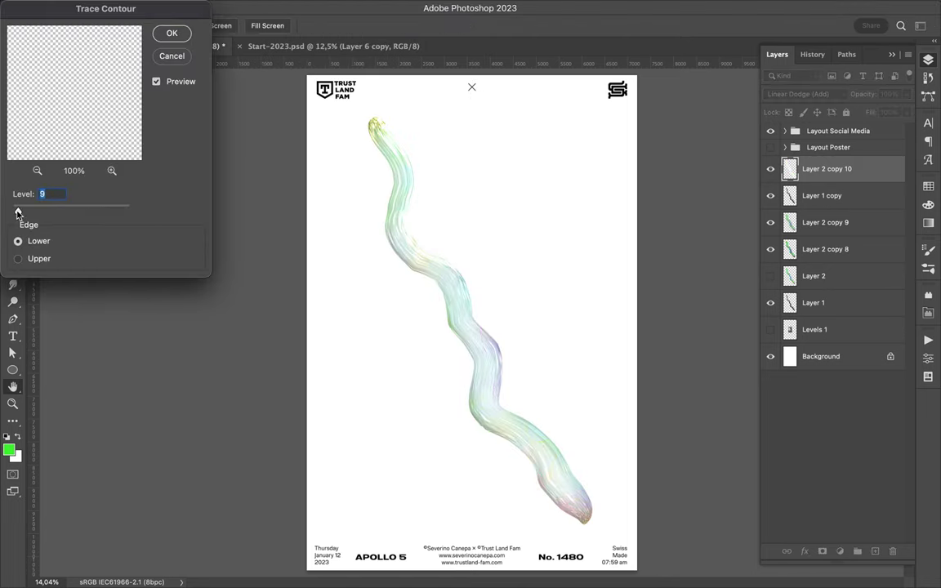
{"action": "left_click", "coordinate": [172, 56]}
{"action": "mouse_move", "coordinate": [812, 302]}
{"action": "left_mouse_down"}
{"action": "mouse_move", "coordinate": [775, 279]}
{"action": "mouse_move", "coordinate": [812, 163]}
{"action": "left_mouse_up"}
{"action": "left_click", "coordinate": [303, 7]}
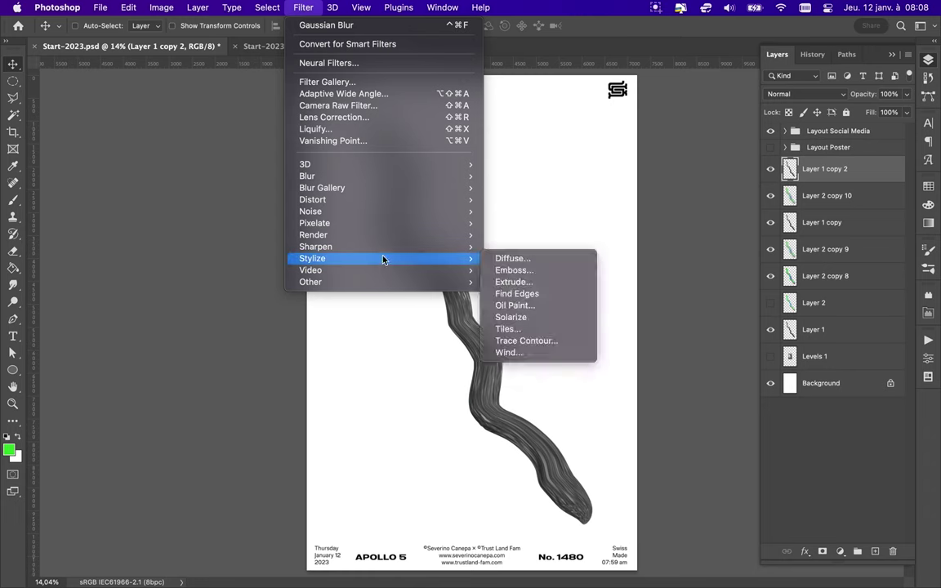
{"action": "left_click", "coordinate": [526, 340]}
{"action": "left_click_drag", "start_coordinate": [95, 210], "coordinate": [37, 212]}
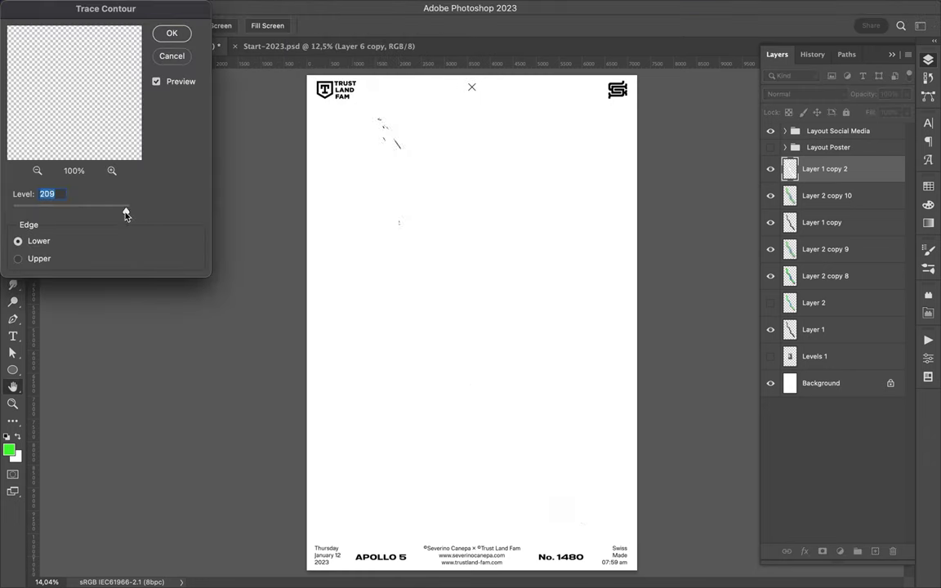
{"action": "left_click_drag", "start_coordinate": [127, 214], "coordinate": [69, 213]}
{"action": "left_click", "coordinate": [172, 33]}
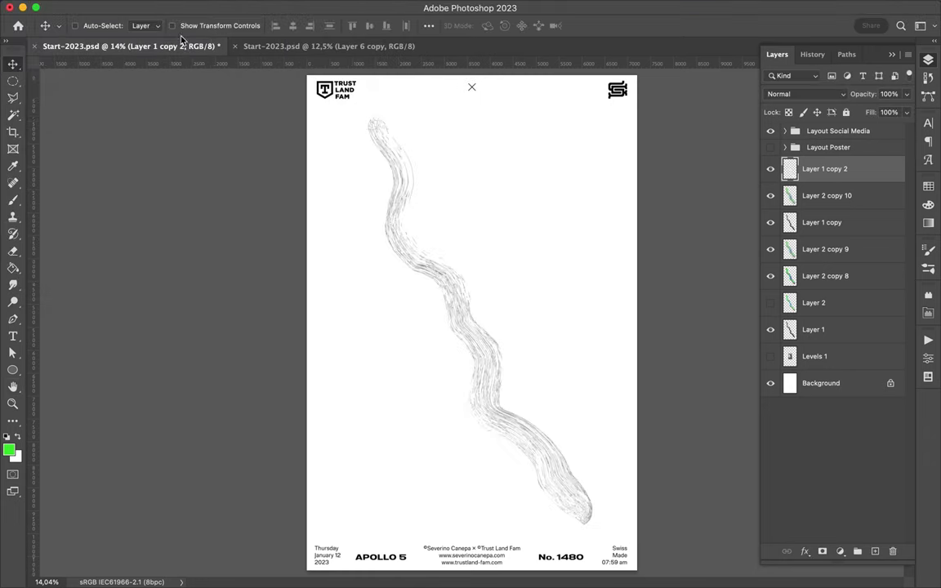
Set Layer 1 copy 2's blend mode to Color.
{"action": "left_click", "coordinate": [835, 94]}
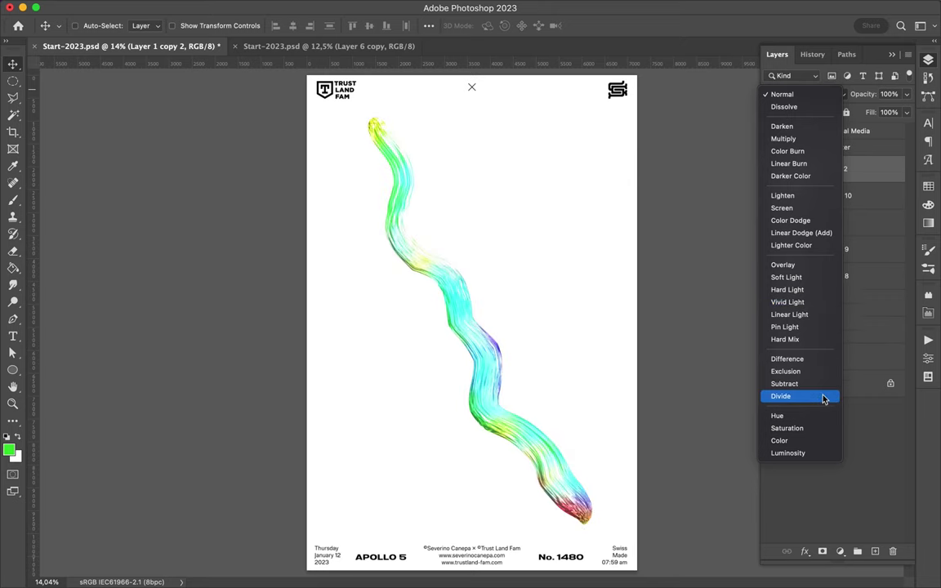
{"action": "left_click", "coordinate": [823, 446]}
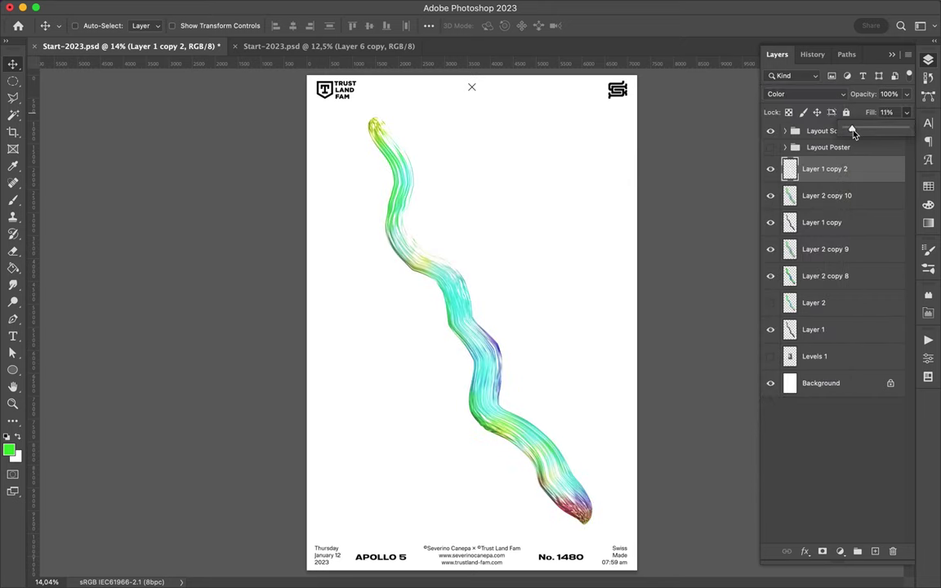
{"action": "scroll", "coordinate": [418, 250], "scroll_direction": "up", "scroll_amount": 10}
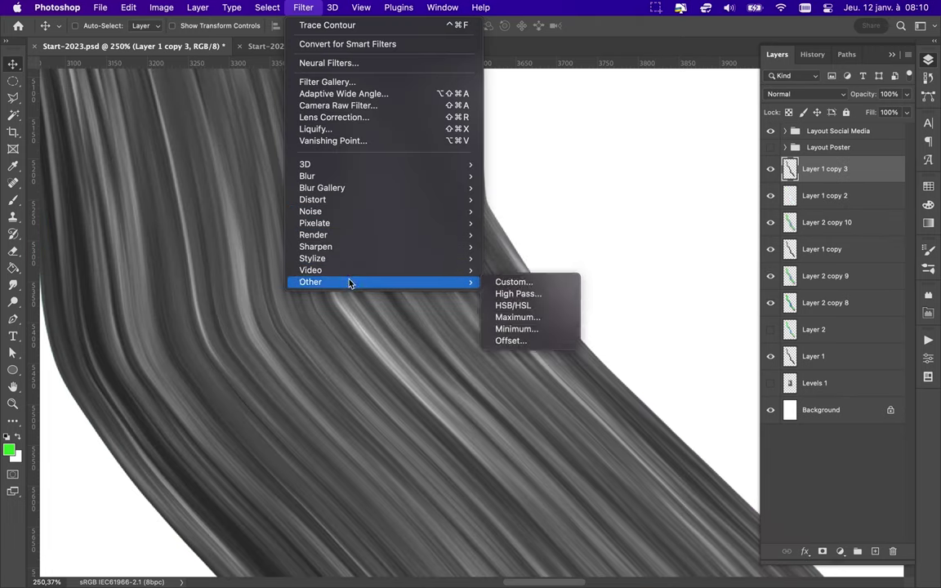
{"action": "mouse_move", "coordinate": [322, 188]}
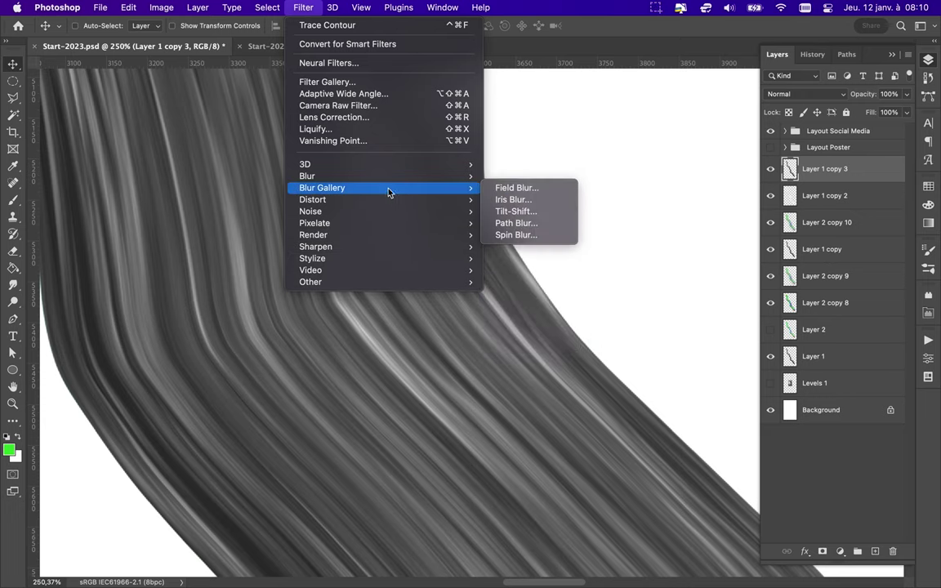
Apply Sharpen Edges repeatedly to Layer 1 copy 3 and blend it in Overlay.
{"action": "key", "text": "Escape"}
{"action": "left_click", "coordinate": [303, 7]}
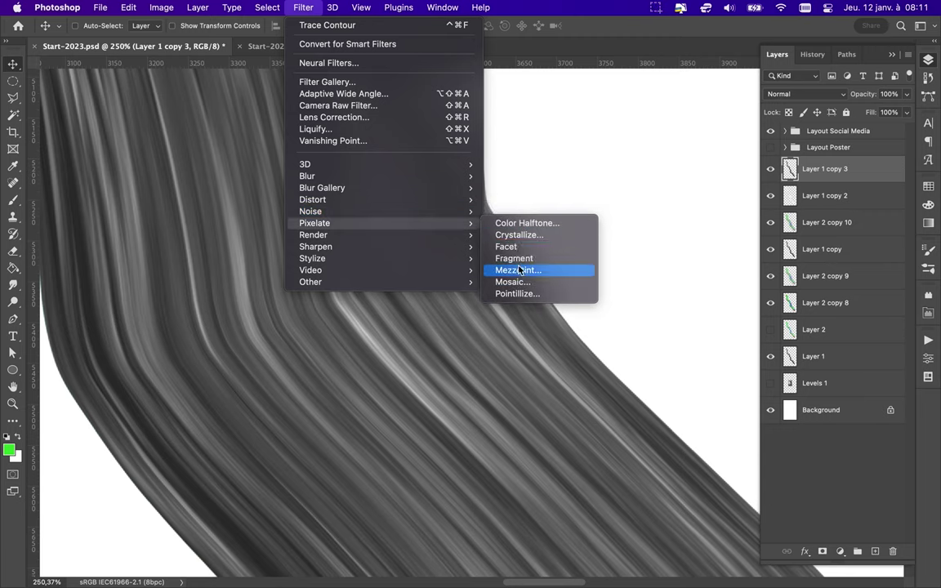
{"action": "mouse_move", "coordinate": [315, 247]}
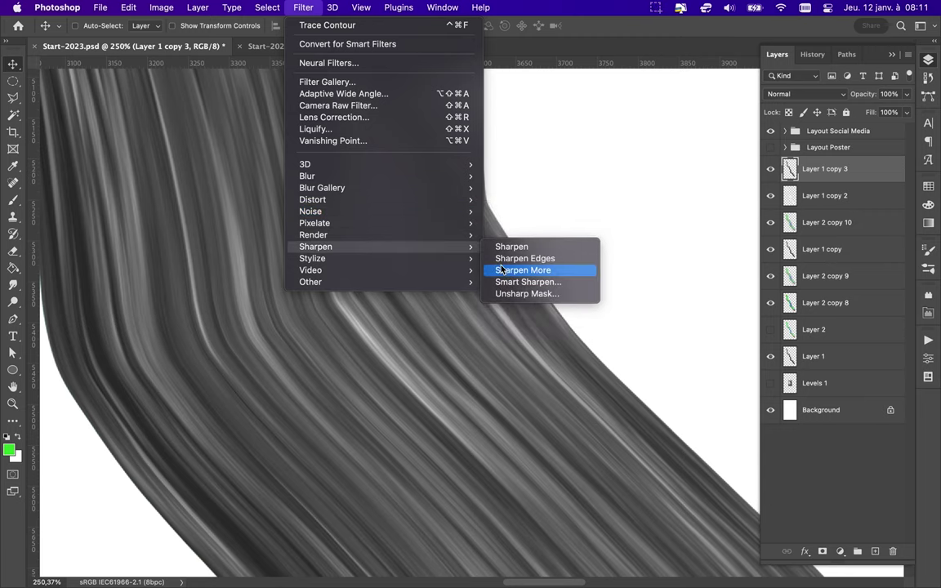
{"action": "left_click", "coordinate": [500, 258]}
{"action": "left_click", "coordinate": [303, 7]}
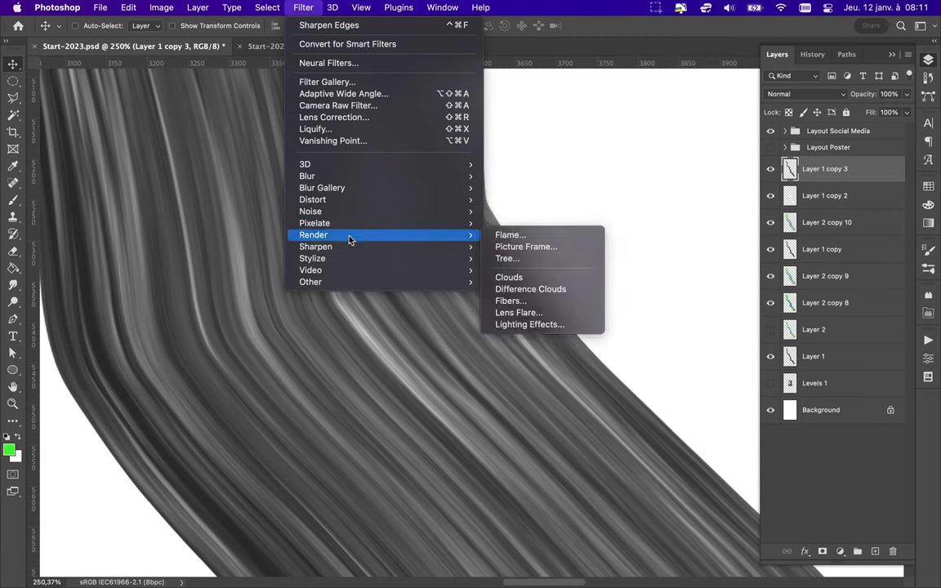
{"action": "left_click", "coordinate": [522, 270]}
{"action": "left_click", "coordinate": [303, 7]}
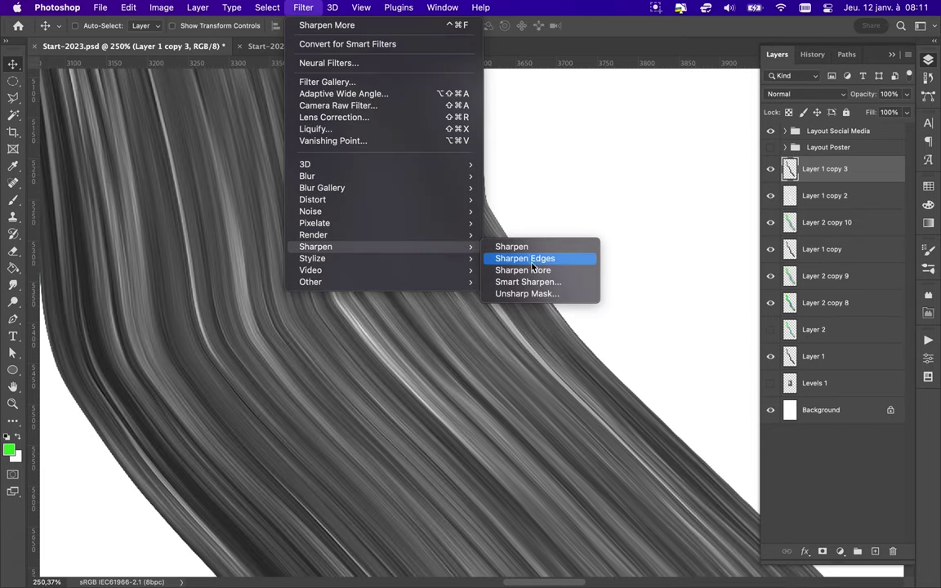
{"action": "left_click", "coordinate": [512, 258]}
{"action": "left_click", "coordinate": [804, 94]}
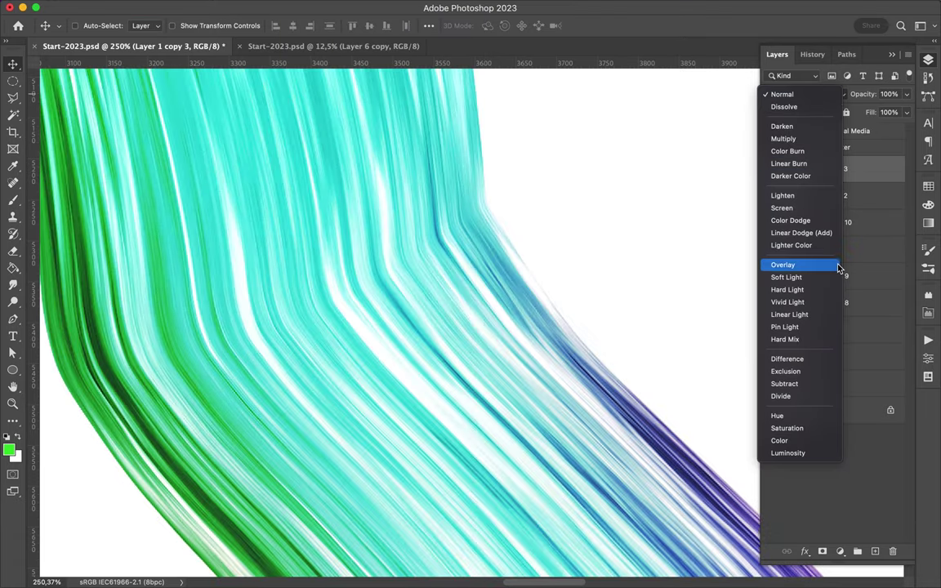
{"action": "left_click", "coordinate": [782, 265]}
Show the colour-block layer and place a copy of it at the top of the stack.
{"action": "scroll", "coordinate": [515, 268], "scroll_direction": "down", "scroll_amount": 5}
{"action": "scroll", "coordinate": [514, 269], "scroll_direction": "down", "scroll_amount": 10}
{"action": "scroll", "coordinate": [462, 235], "scroll_direction": "up", "scroll_amount": 8}
{"action": "scroll", "coordinate": [463, 235], "scroll_direction": "up", "scroll_amount": 3}
{"action": "left_click", "coordinate": [825, 303]}
{"action": "left_click", "coordinate": [770, 329]}
{"action": "left_click_drag", "start_coordinate": [814, 164], "coordinate": [813, 163]}
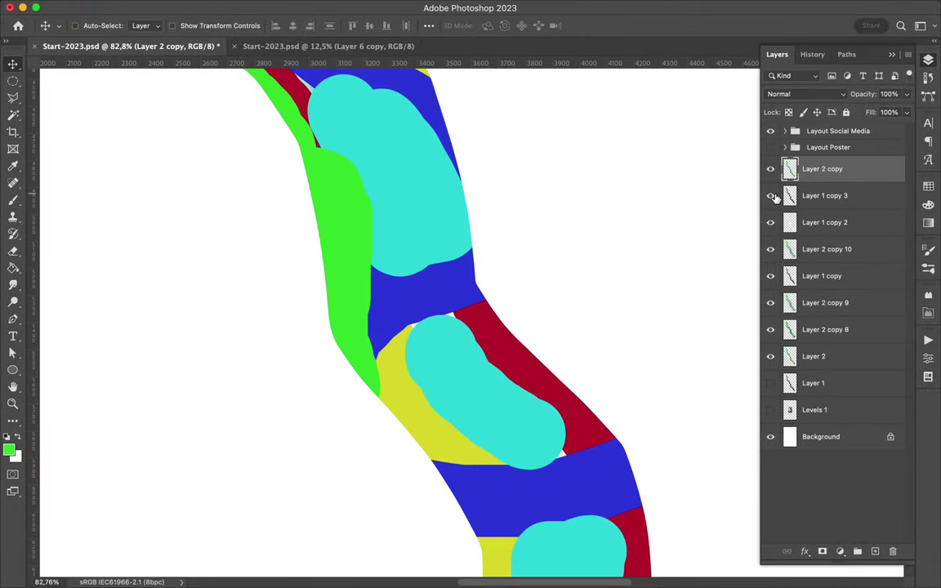
Gaussian Blur the colour-block copy at 79.5 px and set it to Color Burn.
{"action": "left_click", "coordinate": [330, 7]}
{"action": "left_click", "coordinate": [536, 218]}
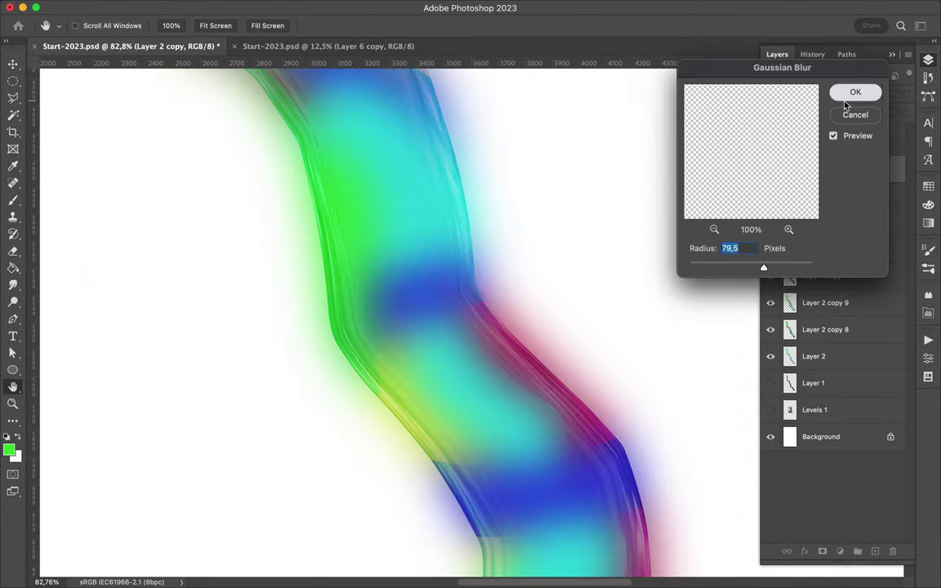
{"action": "left_click", "coordinate": [855, 91]}
{"action": "left_click", "coordinate": [804, 94]}
{"action": "left_click", "coordinate": [798, 151]}
{"action": "scroll", "coordinate": [222, 384], "scroll_direction": "down", "scroll_amount": 5}
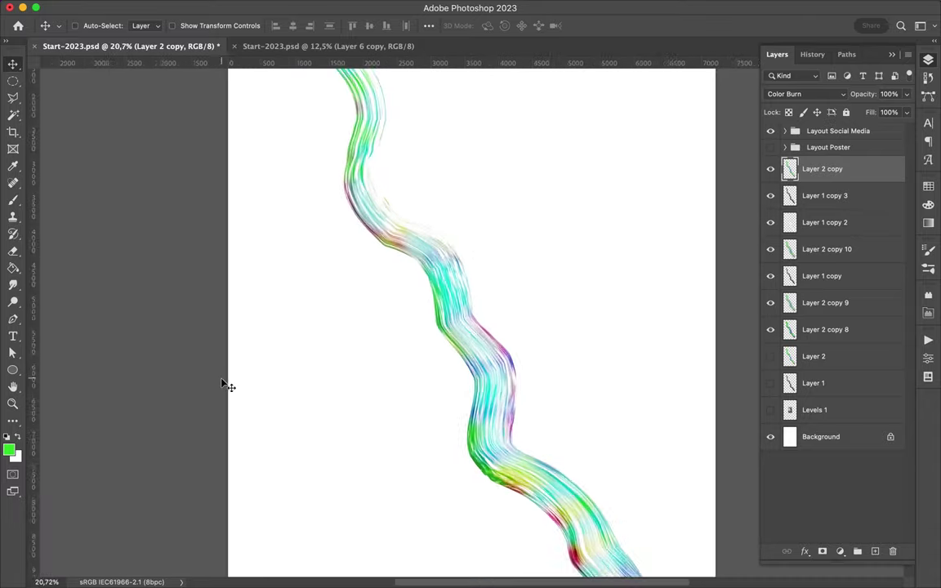
{"action": "scroll", "coordinate": [222, 384], "scroll_direction": "down", "scroll_amount": 2}
Toggle the stroke layers' visibility to compare, keeping Layer 2 copy in Color Burn.
{"action": "left_click", "coordinate": [841, 196]}
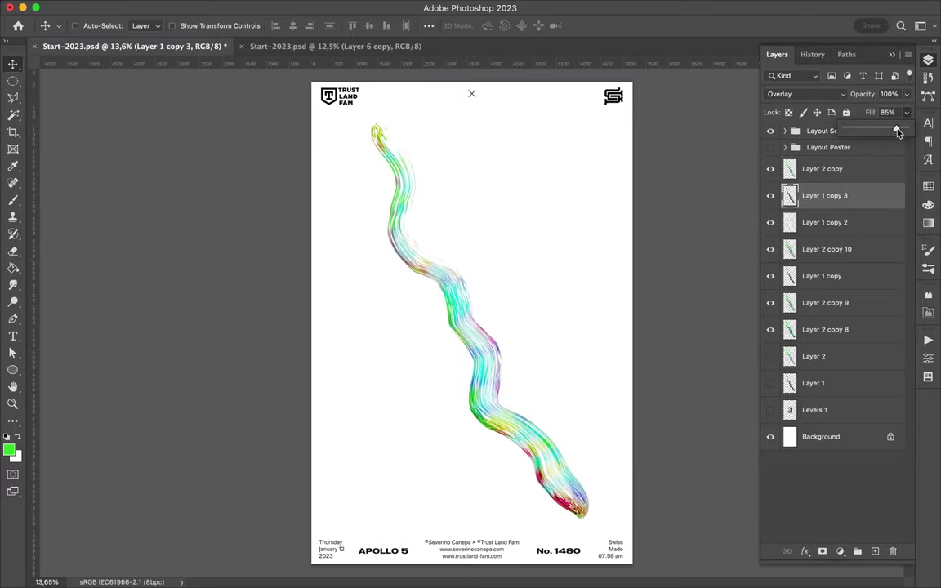
{"action": "left_click", "coordinate": [822, 168]}
{"action": "left_click", "coordinate": [805, 94]}
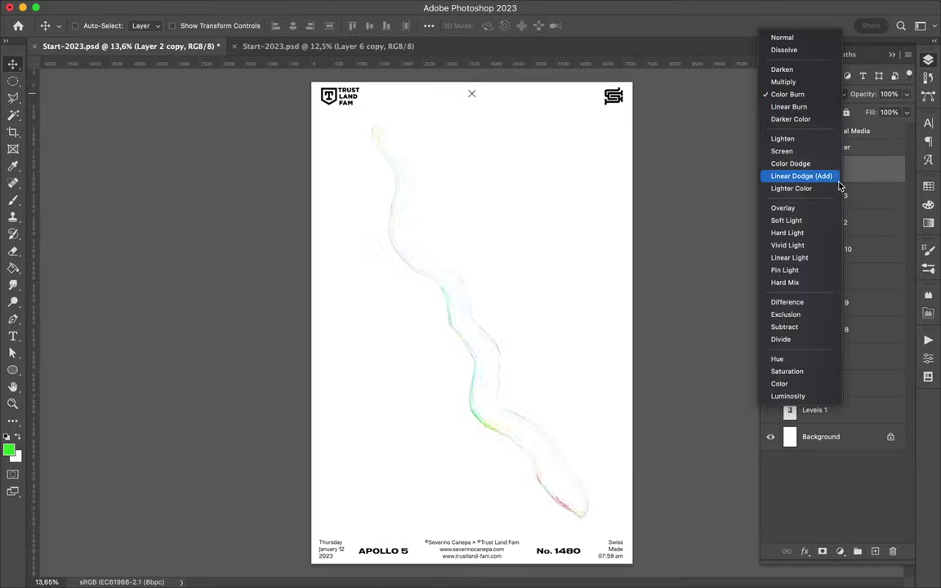
{"action": "left_click", "coordinate": [909, 108]}
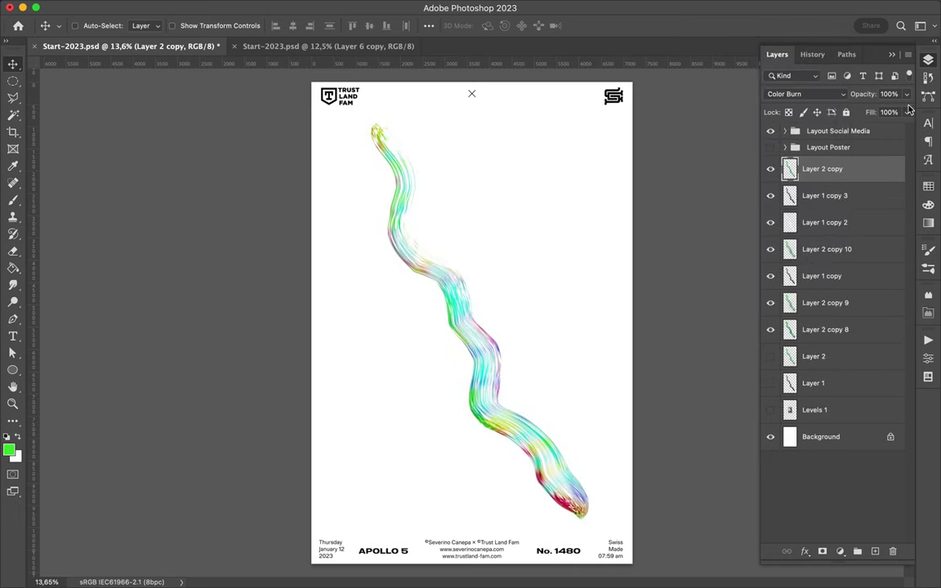
{"action": "left_click", "coordinate": [849, 195]}
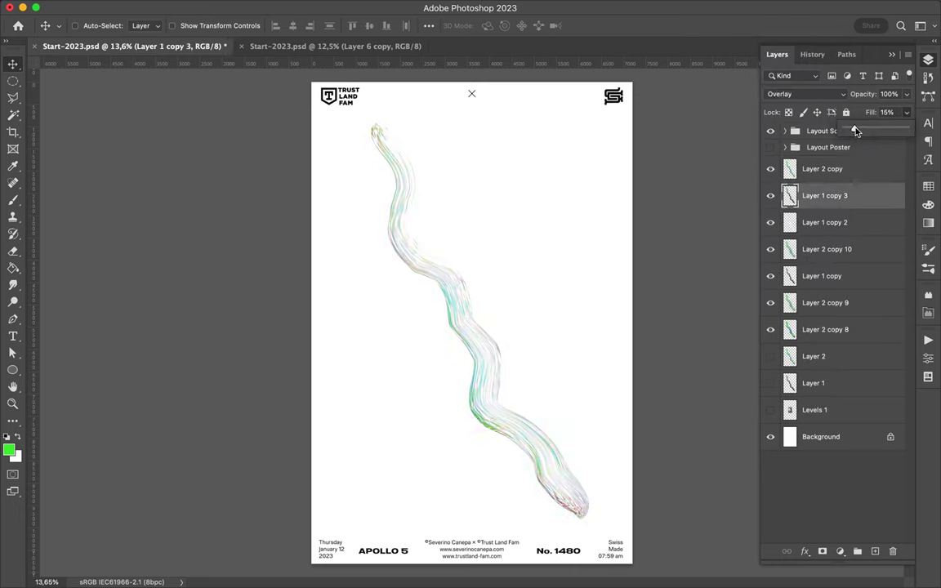
{"action": "left_click", "coordinate": [789, 250]}
{"action": "mouse_move", "coordinate": [770, 194]}
{"action": "left_mouse_down"}
{"action": "mouse_move", "coordinate": [770, 249]}
{"action": "mouse_move", "coordinate": [766, 168]}
{"action": "left_mouse_up"}
{"action": "left_click", "coordinate": [825, 276]}
{"action": "left_click", "coordinate": [770, 168]}
{"action": "left_click", "coordinate": [824, 303]}
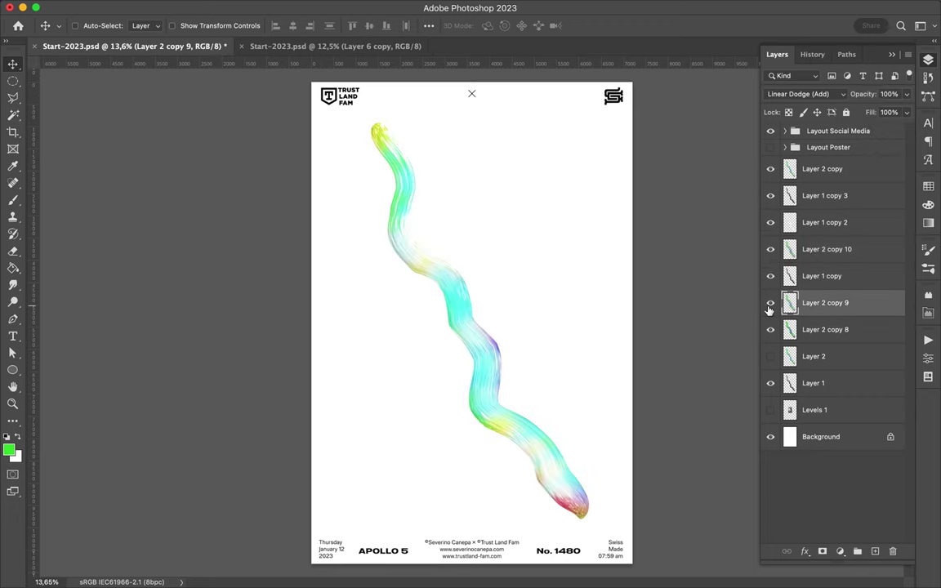
{"action": "left_click", "coordinate": [770, 303]}
Switch Layer 2 copy to Linear Dodge (Add) with 20% fill.
{"action": "left_click", "coordinate": [805, 249]}
{"action": "left_click", "coordinate": [804, 94]}
{"action": "left_click", "coordinate": [805, 94]}
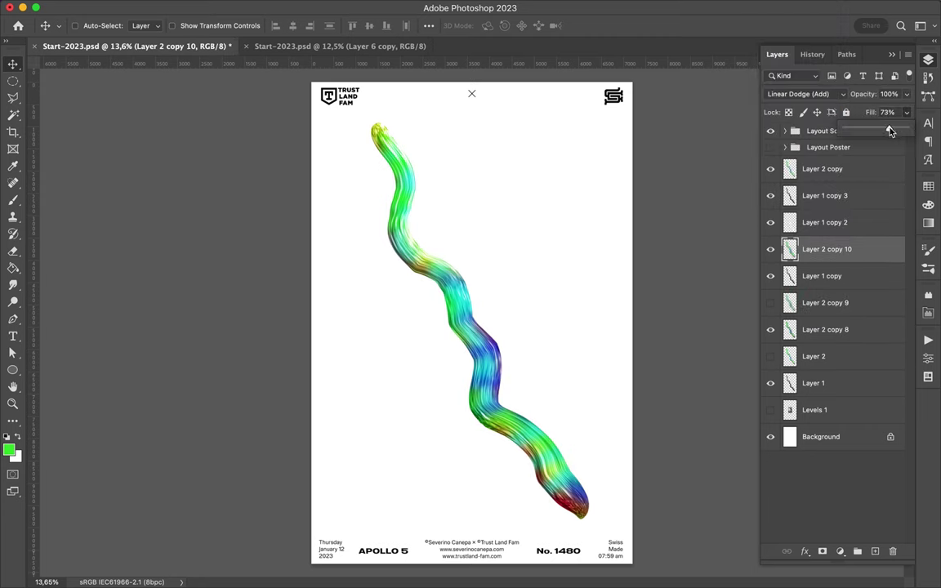
{"action": "left_click", "coordinate": [816, 196]}
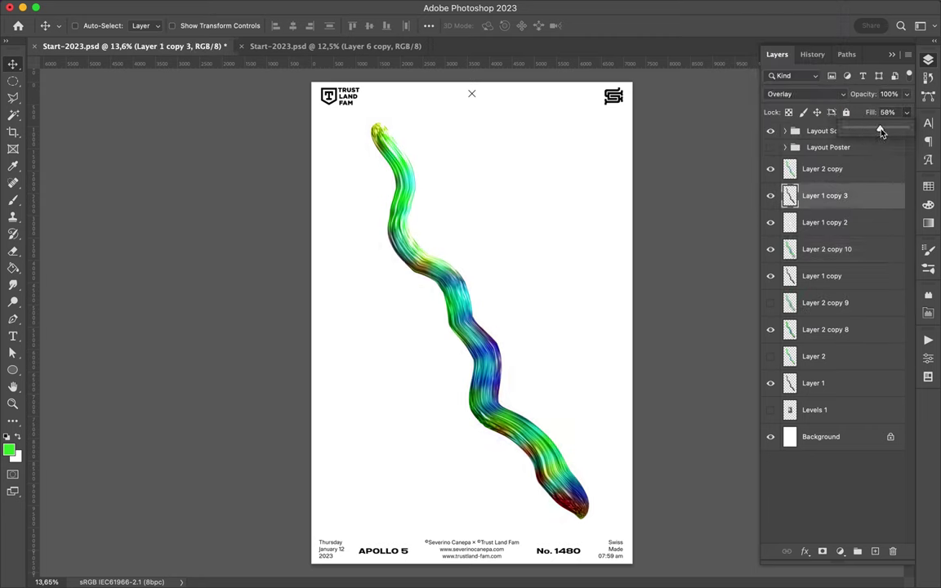
{"action": "left_click", "coordinate": [817, 169]}
{"action": "left_click", "coordinate": [804, 94]}
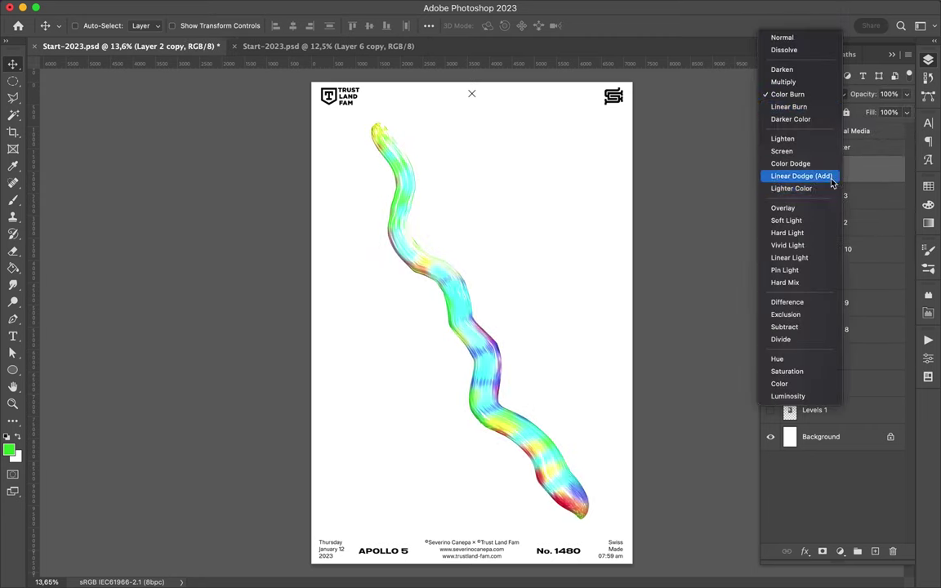
{"action": "left_click", "coordinate": [800, 176]}
{"action": "left_click", "coordinate": [906, 112]}
{"action": "left_click_drag", "start_coordinate": [908, 131], "coordinate": [857, 132]}
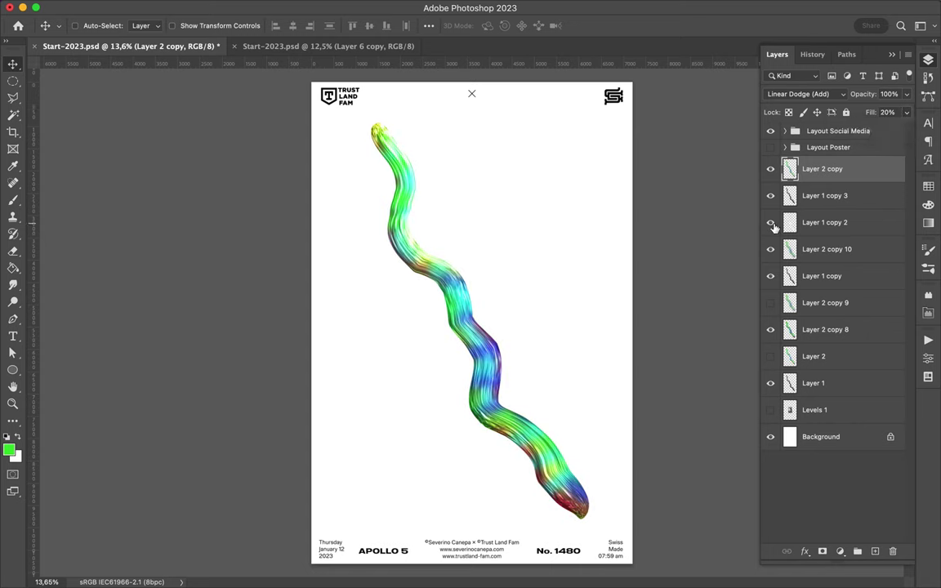
Show Layer 2 copy 9 at 7% fill and Layer 2 copy 8 at 63% fill.
{"action": "left_click", "coordinate": [770, 302]}
{"action": "left_click", "coordinate": [825, 303]}
{"action": "left_click", "coordinate": [906, 112]}
{"action": "mouse_move", "coordinate": [908, 131]}
{"action": "left_mouse_down"}
{"action": "mouse_move", "coordinate": [850, 133]}
{"action": "mouse_move", "coordinate": [885, 133]}
{"action": "left_mouse_up"}
{"action": "left_click", "coordinate": [770, 330]}
{"action": "left_click", "coordinate": [825, 329]}
{"action": "left_click", "coordinate": [906, 112]}
{"action": "scroll", "coordinate": [441, 420], "scroll_direction": "up", "scroll_amount": 5}
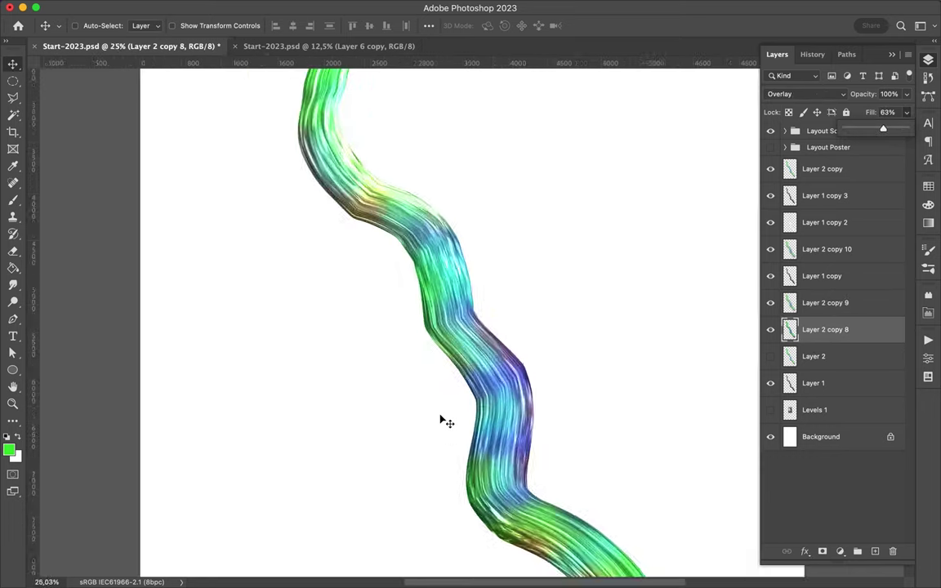
Move Layer 2 copy 8 to the top and group the stroke layers into a folder.
{"action": "left_click_drag", "start_coordinate": [837, 343], "coordinate": [825, 163]}
{"action": "scroll", "coordinate": [515, 310], "scroll_direction": "down", "scroll_amount": 3}
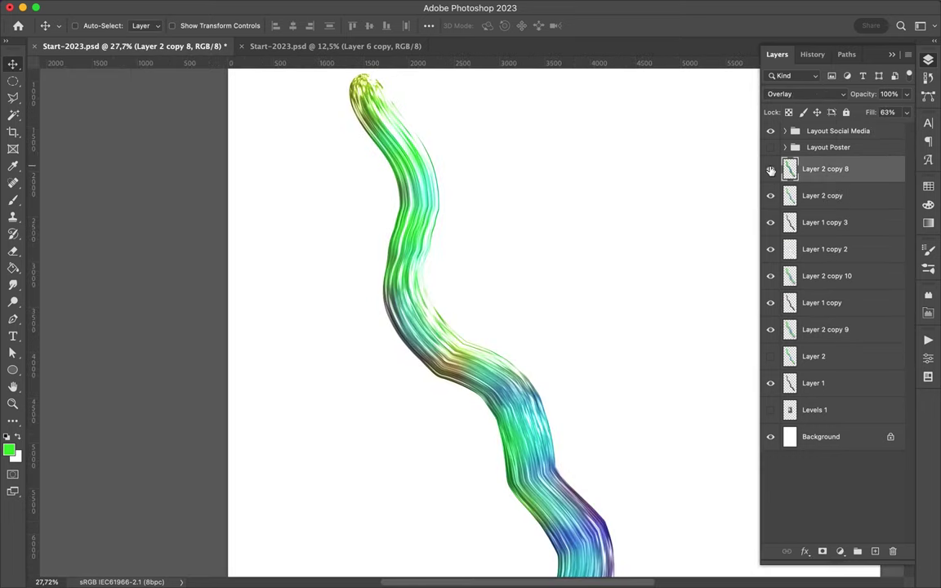
{"action": "left_click", "coordinate": [813, 383], "text": "shift"}
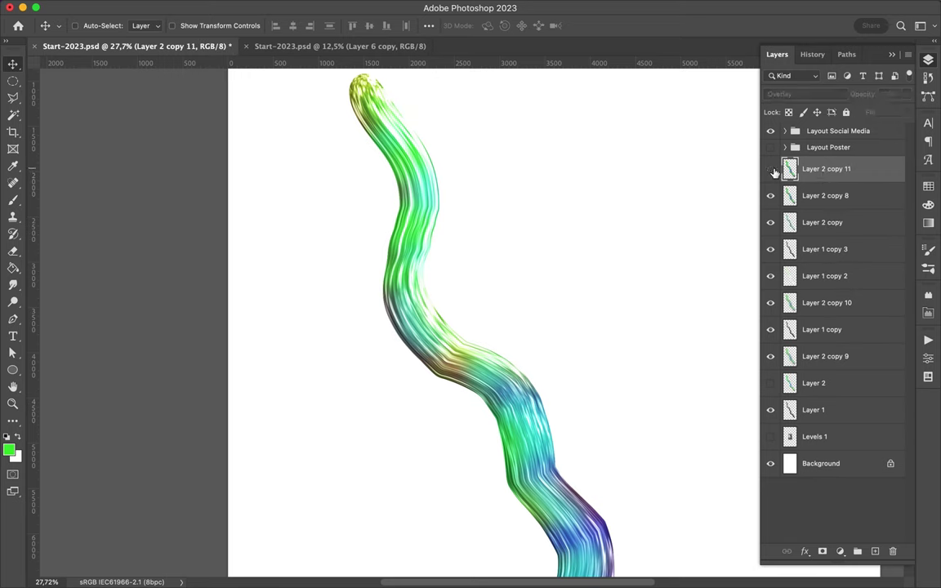
{"action": "scroll", "coordinate": [558, 337], "scroll_direction": "down", "scroll_amount": 2}
{"action": "left_click", "coordinate": [858, 551]}
Rename the new group to 'Shape' and select the Levels 1 layer.
{"action": "double_click", "coordinate": [812, 164]}
{"action": "type", "text": "Shape"}
{"action": "key", "text": "Return"}
{"action": "scroll", "coordinate": [552, 335], "scroll_direction": "down", "scroll_amount": 2}
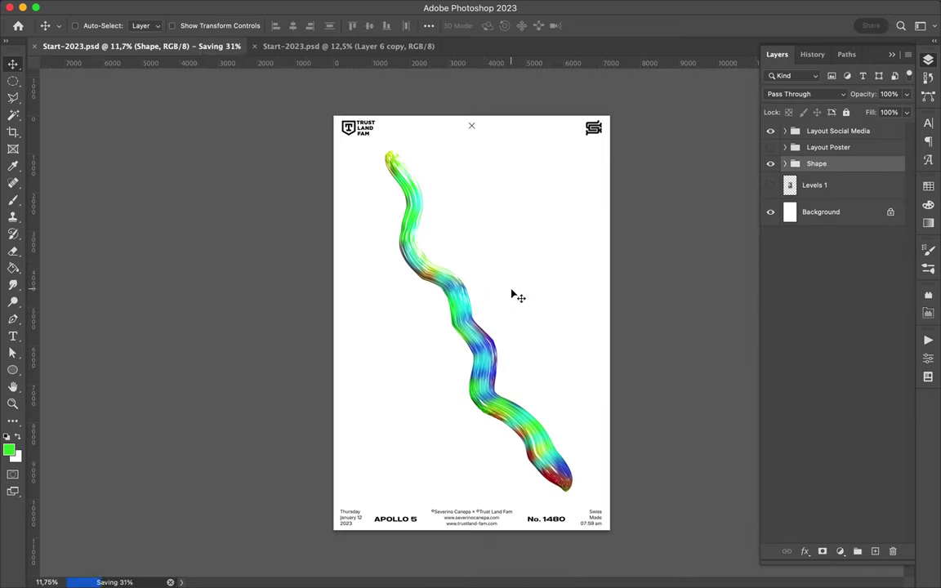
{"action": "left_click", "coordinate": [814, 185]}
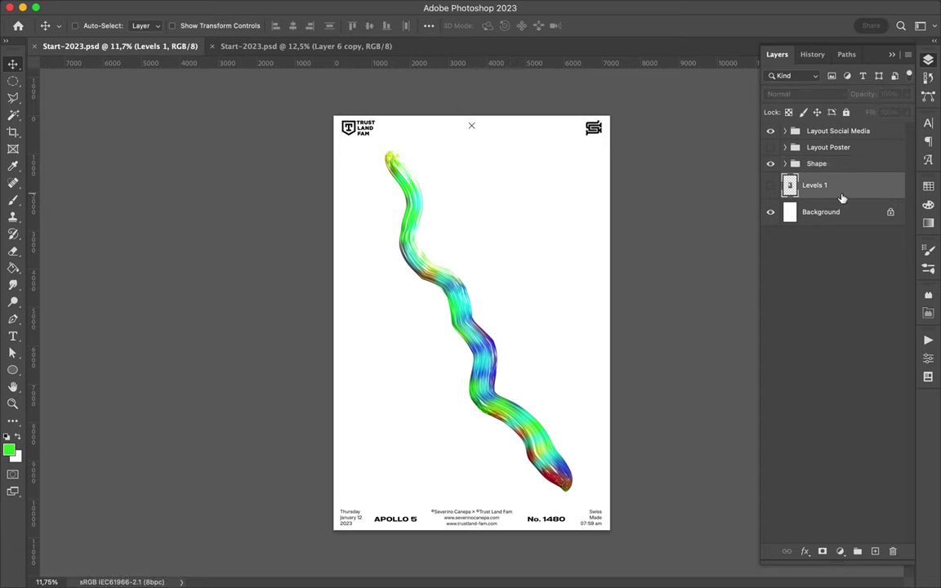
Draw a tall rectangle over the poster's left edge with a pale white gradient fill.
{"action": "key", "text": "u"}
{"action": "key", "text": "F7"}
{"action": "left_click_drag", "start_coordinate": [332, 96], "coordinate": [395, 542]}
{"action": "key", "text": "a"}
{"action": "left_click", "coordinate": [194, 25]}
{"action": "left_click", "coordinate": [201, 194]}
Widen the gradient rectangle so it reaches the poster's centre.
{"action": "key", "text": "v"}
{"action": "key", "text": "ctrl+t"}
{"action": "left_click_drag", "start_coordinate": [394, 326], "coordinate": [463, 326]}
{"action": "scroll", "coordinate": [468, 223], "scroll_direction": "up", "scroll_amount": 5}
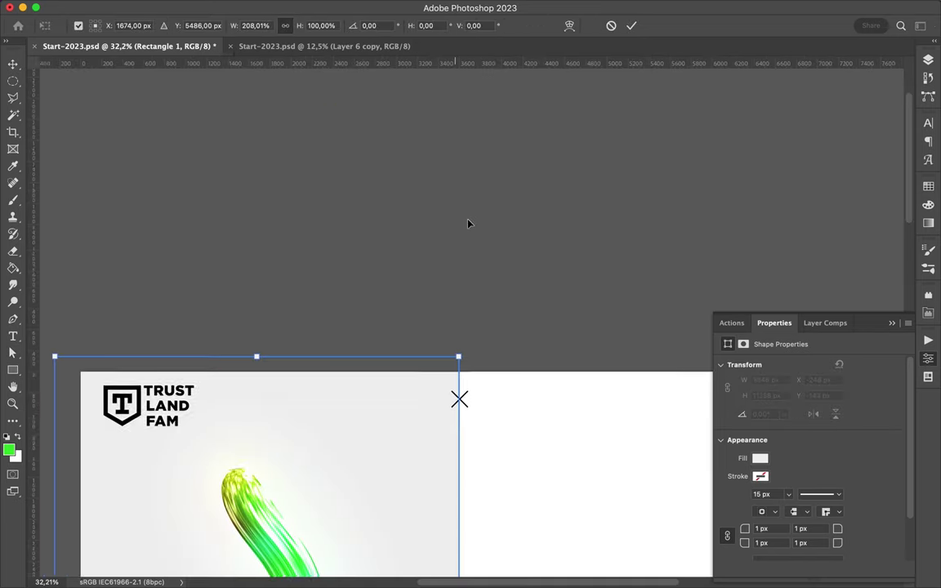
{"action": "scroll", "coordinate": [467, 126], "scroll_direction": "up", "scroll_amount": 3}
{"action": "scroll", "coordinate": [470, 127], "scroll_direction": "up", "scroll_amount": 2}
{"action": "key", "text": "Return"}
{"action": "scroll", "coordinate": [434, 315], "scroll_direction": "up", "scroll_amount": 1}
{"action": "scroll", "coordinate": [437, 311], "scroll_direction": "up", "scroll_amount": 3}
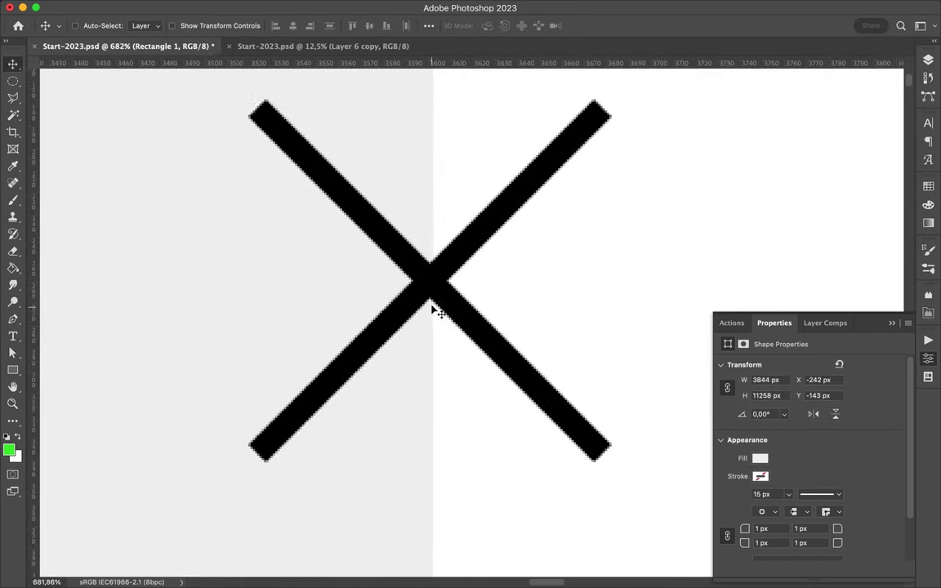
Fit the poster in view, save it, and shift the stroke colours' hue.
{"action": "key", "text": "ctrl+0"}
{"action": "key", "text": "ctrl+s"}
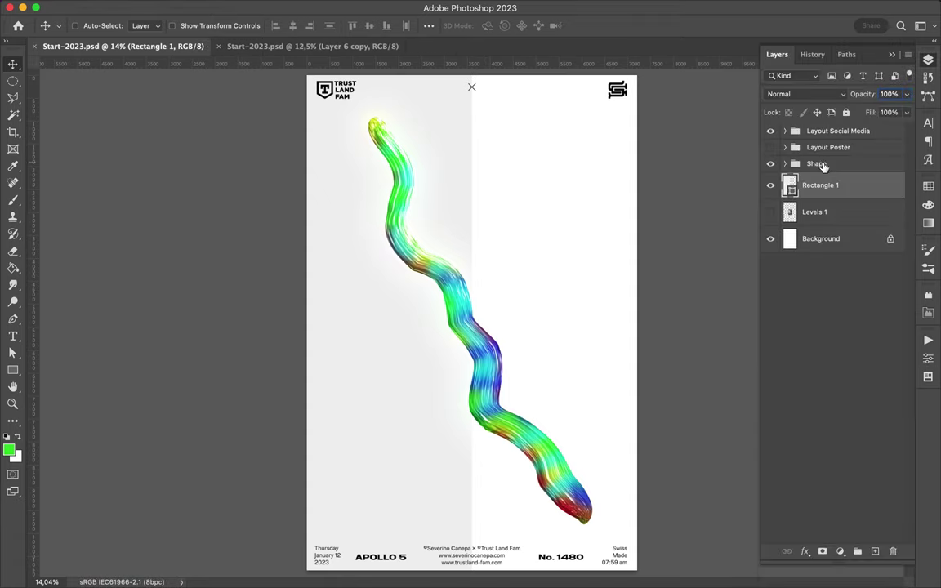
{"action": "mouse_move", "coordinate": [809, 415]}
{"action": "left_mouse_down"}
{"action": "mouse_move", "coordinate": [861, 415]}
{"action": "mouse_move", "coordinate": [839, 420]}
{"action": "left_mouse_up"}
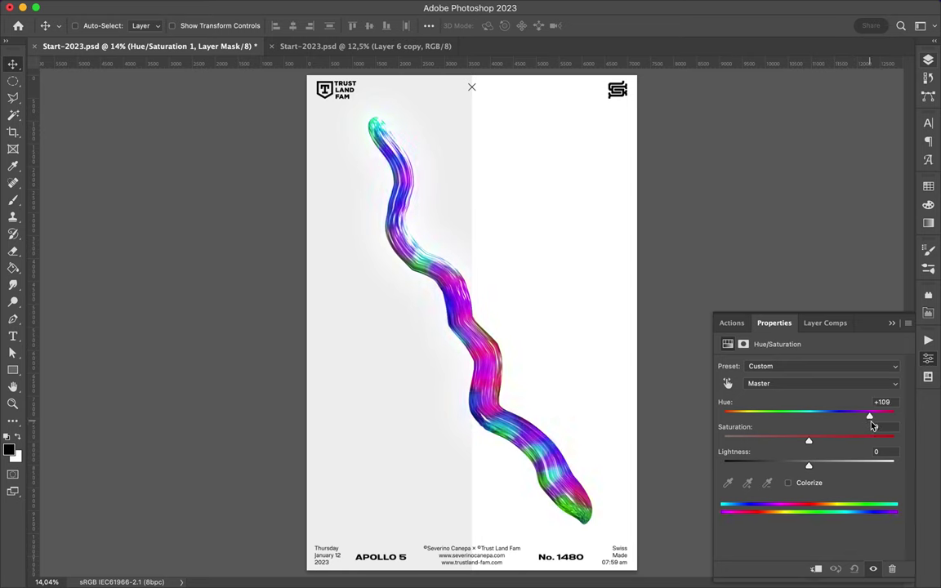
Add a Color Balance adjustment with midtones pushed toward red, Magenta -88 and Yellow -53.
{"action": "left_click", "coordinate": [928, 59]}
{"action": "left_click", "coordinate": [816, 376]}
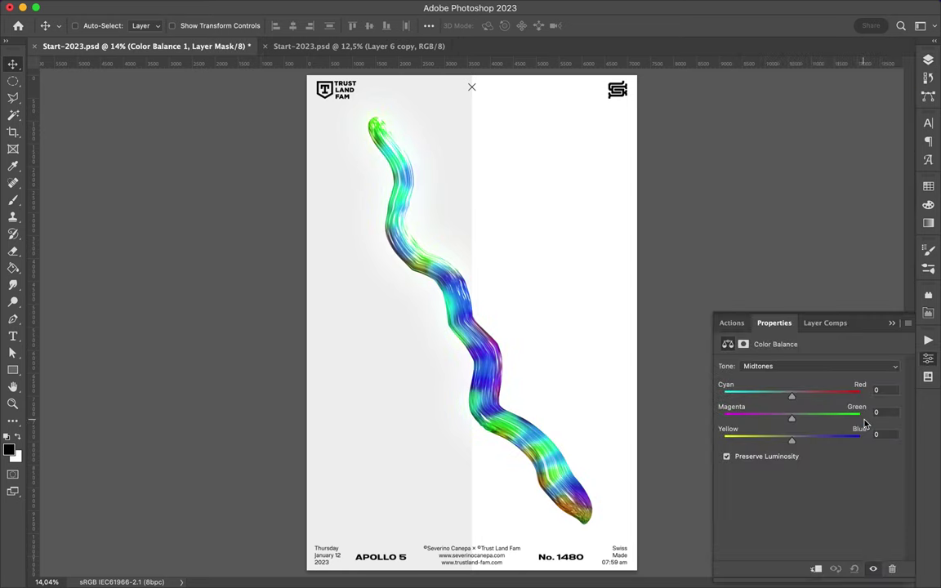
{"action": "mouse_move", "coordinate": [809, 396]}
{"action": "left_mouse_down"}
{"action": "mouse_move", "coordinate": [836, 396]}
{"action": "mouse_move", "coordinate": [795, 416]}
{"action": "mouse_move", "coordinate": [735, 419]}
{"action": "left_mouse_up"}
{"action": "mouse_move", "coordinate": [791, 441]}
{"action": "left_mouse_down"}
{"action": "mouse_move", "coordinate": [833, 442]}
{"action": "mouse_move", "coordinate": [768, 442]}
{"action": "left_mouse_up"}
Tint the Color Balance shadows strongly blue, then hide the adjustment to compare.
{"action": "left_click", "coordinate": [816, 366]}
{"action": "left_click", "coordinate": [784, 351]}
{"action": "mouse_move", "coordinate": [794, 400]}
{"action": "left_mouse_down"}
{"action": "mouse_move", "coordinate": [777, 396]}
{"action": "mouse_move", "coordinate": [861, 419]}
{"action": "mouse_move", "coordinate": [776, 418]}
{"action": "mouse_move", "coordinate": [854, 441]}
{"action": "left_mouse_up"}
{"action": "left_click", "coordinate": [798, 366]}
{"action": "left_click", "coordinate": [766, 395]}
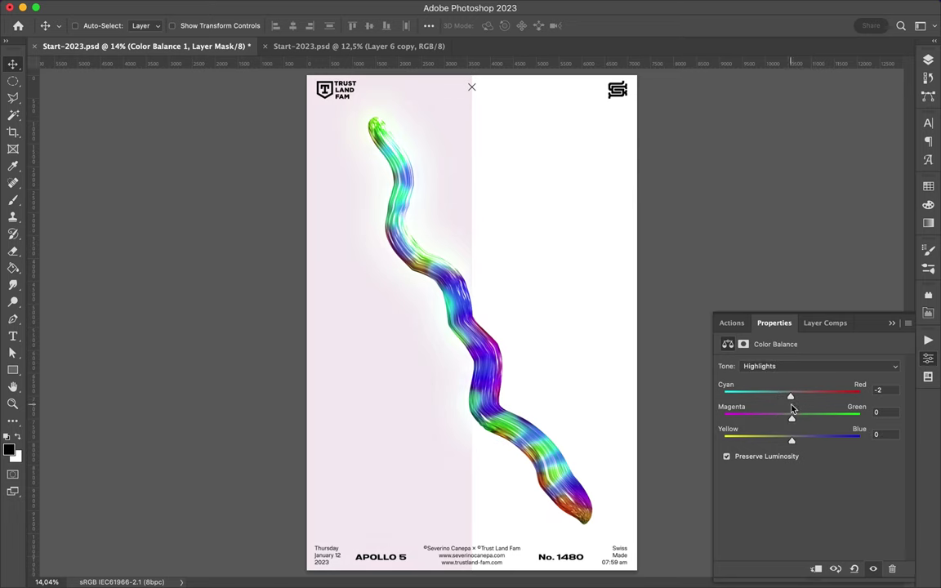
{"action": "left_click", "coordinate": [927, 75]}
{"action": "left_click", "coordinate": [770, 169]}
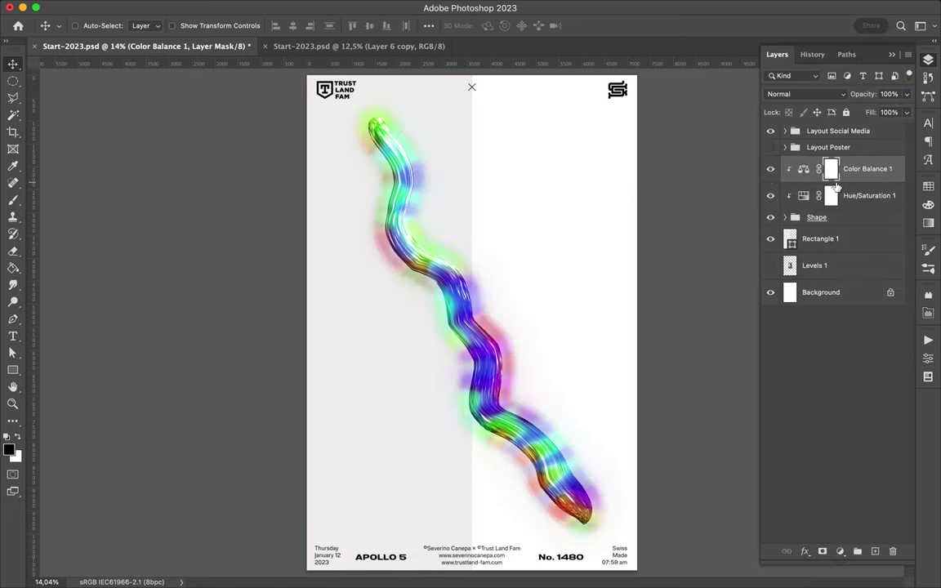
Load the liquid stroke's outline as a selection and inspect the Shape group's layers.
{"action": "left_click", "coordinate": [784, 217]}
{"action": "left_click", "coordinate": [837, 239]}
{"action": "left_click", "coordinate": [802, 483], "text": "shift"}
{"action": "left_click", "coordinate": [822, 247]}
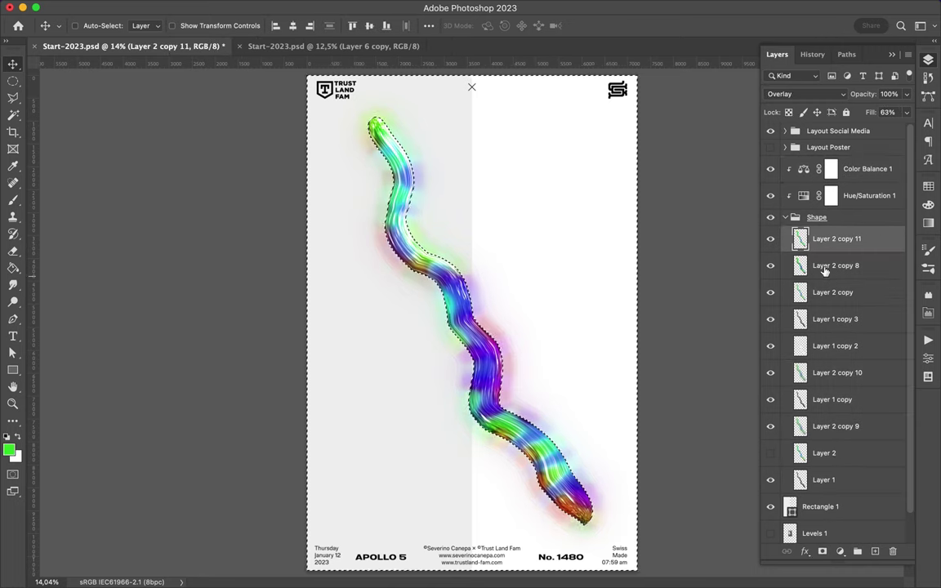
{"action": "left_click", "coordinate": [833, 268]}
{"action": "left_click", "coordinate": [811, 319]}
{"action": "left_click", "coordinate": [829, 346]}
{"action": "left_click", "coordinate": [835, 377]}
{"action": "left_click", "coordinate": [839, 397]}
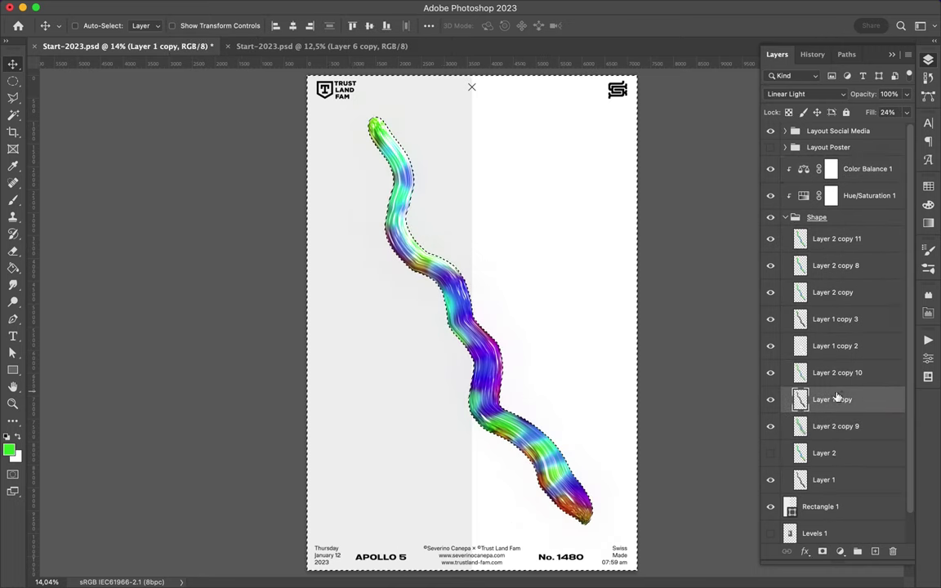
{"action": "left_click", "coordinate": [837, 425]}
{"action": "key", "text": "alt+bracketleft"}
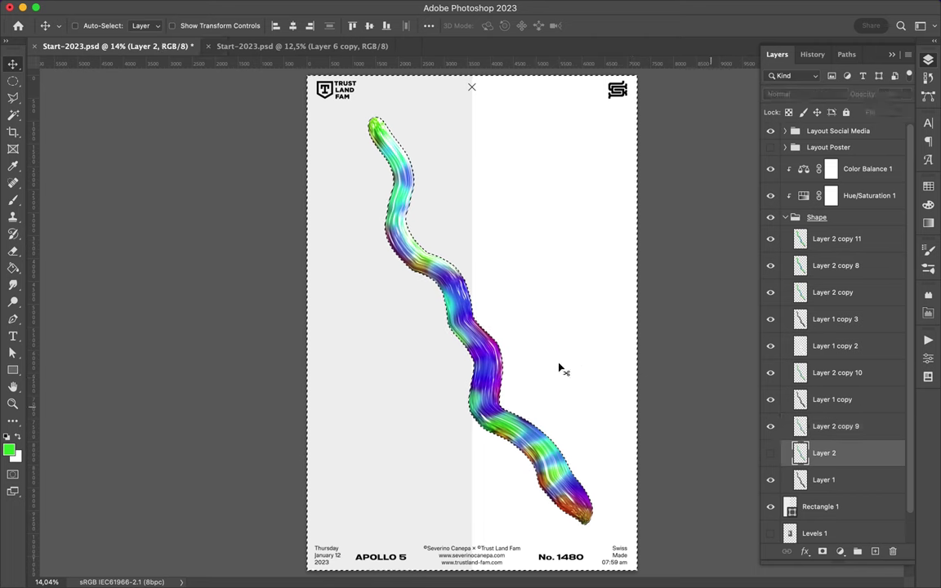
{"action": "left_click", "coordinate": [821, 481]}
Fill a new layer above Rectangle 1 with deep blue sampled from the stroke.
{"action": "left_click", "coordinate": [821, 507]}
{"action": "left_click", "coordinate": [876, 554]}
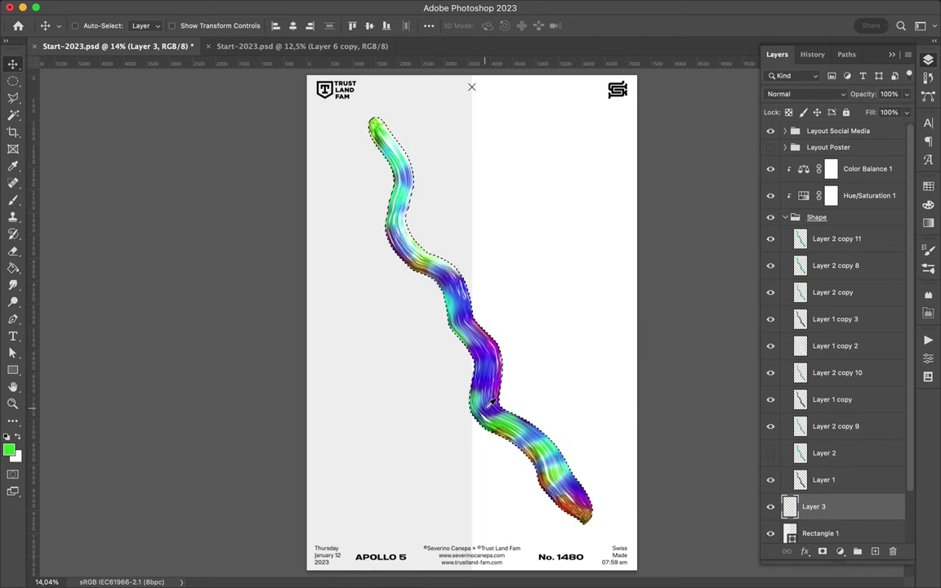
{"action": "key", "text": "i"}
{"action": "left_click_drag", "start_coordinate": [486, 397], "coordinate": [487, 353]}
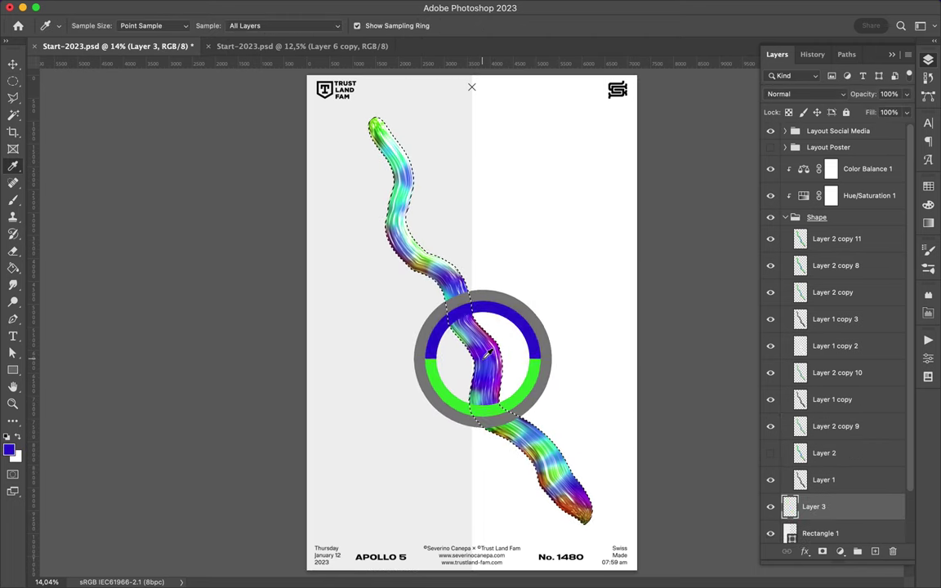
{"action": "key", "text": "g"}
{"action": "left_click", "coordinate": [488, 353]}
{"action": "key", "text": "m"}
{"action": "key", "text": "v"}
Apply Gaussian Blur 150 to the glow layer and add a Vibrance adjustment at Saturation -71.
{"action": "left_click", "coordinate": [303, 8]}
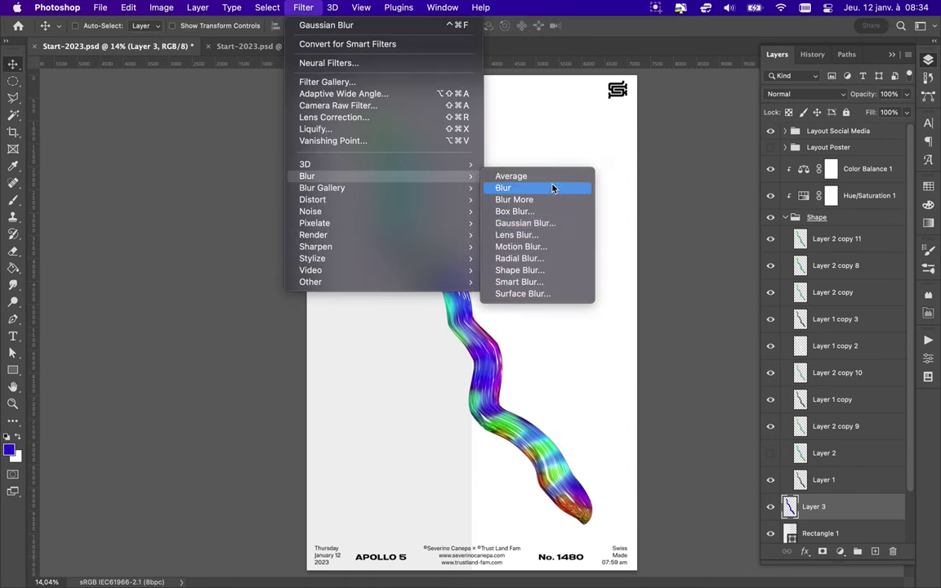
{"action": "left_click", "coordinate": [525, 223]}
{"action": "left_click", "coordinate": [855, 92]}
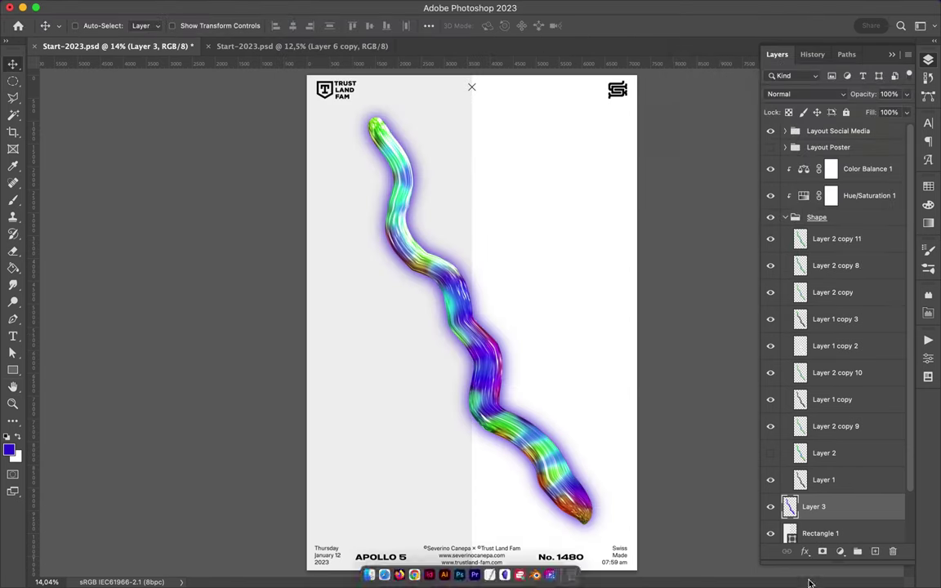
{"action": "left_click", "coordinate": [841, 552]}
{"action": "left_click", "coordinate": [776, 329]}
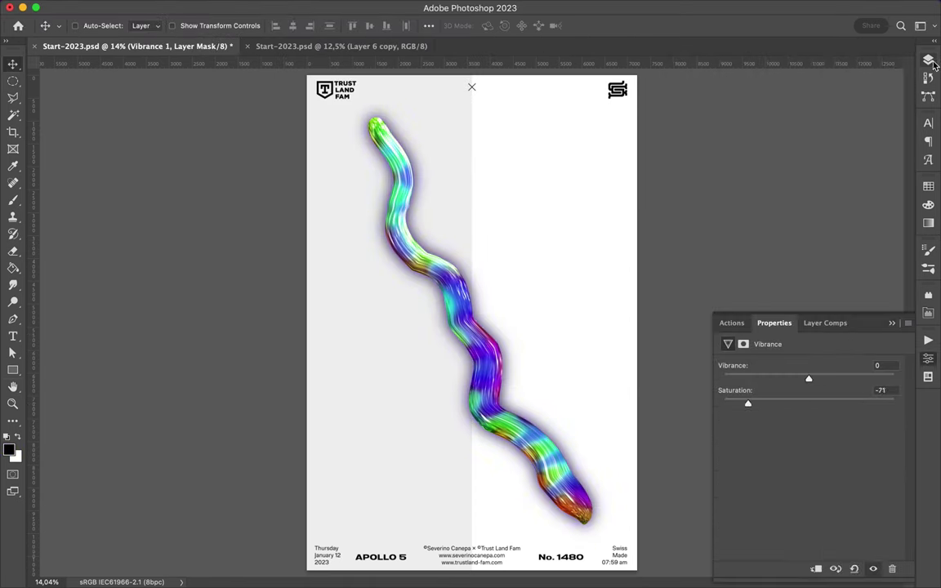
Warp the blurred glow, pulling its corners and bending its middle into an offset shadow.
{"action": "left_click", "coordinate": [929, 60]}
{"action": "key", "text": "ctrl+t"}
{"action": "right_click", "coordinate": [450, 217]}
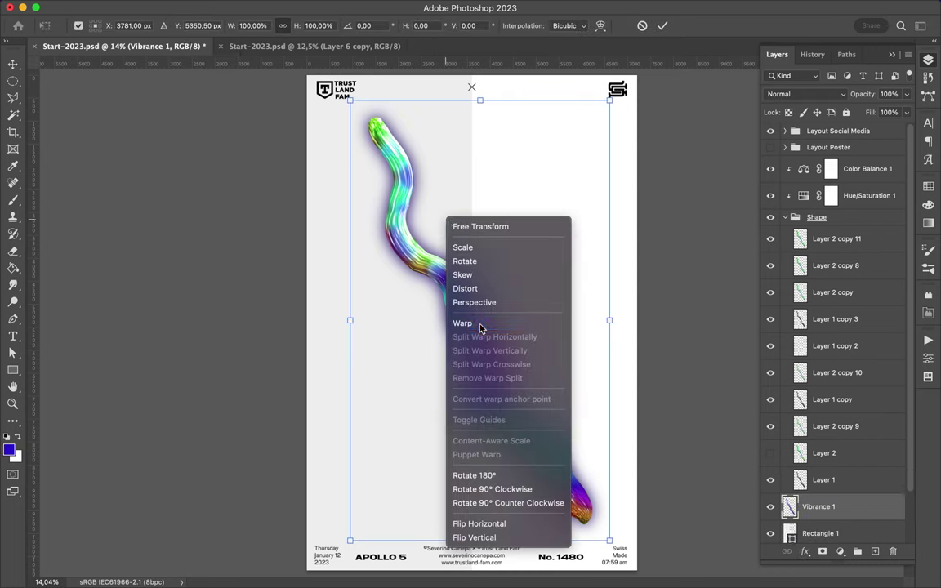
{"action": "left_click", "coordinate": [473, 327]}
{"action": "left_click_drag", "start_coordinate": [346, 100], "coordinate": [346, 127]}
{"action": "left_click_drag", "start_coordinate": [490, 384], "coordinate": [520, 448]}
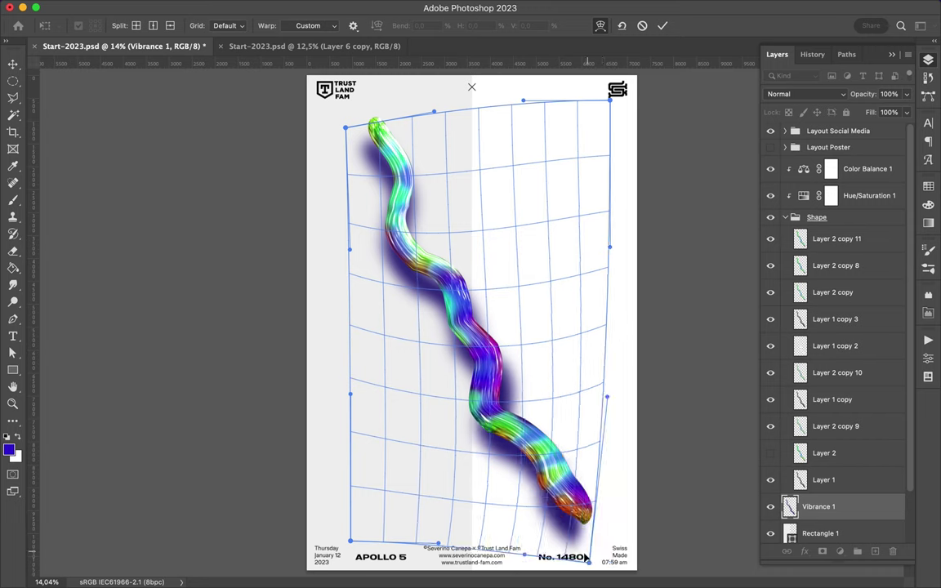
{"action": "left_click_drag", "start_coordinate": [519, 448], "coordinate": [525, 390]}
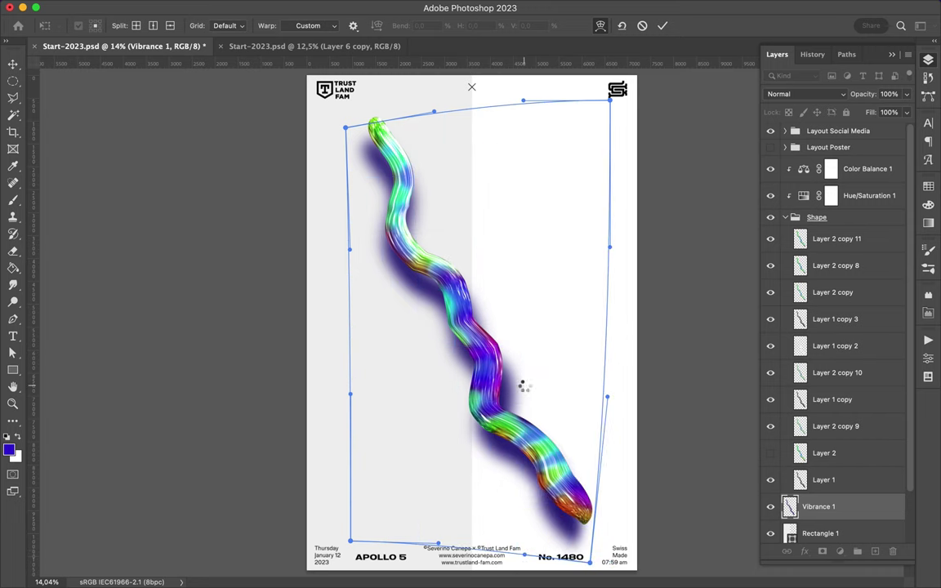
{"action": "key", "text": "Return"}
Collapse the Shape group and sample the purple from the stroke.
{"action": "left_click", "coordinate": [785, 217]}
{"action": "key", "text": "i"}
{"action": "left_click", "coordinate": [521, 450]}
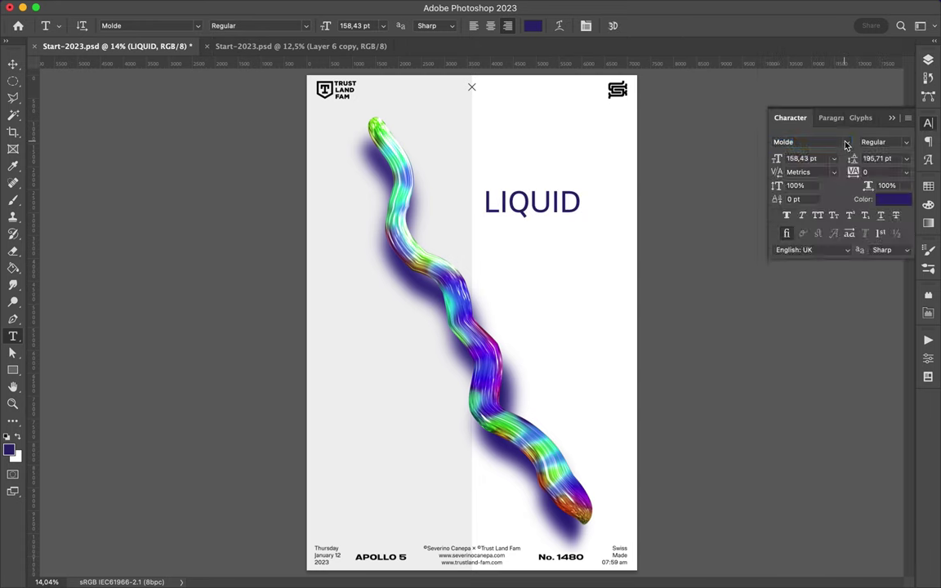
Change the LIQUID font to TT Travels and move it down and right.
{"action": "left_click", "coordinate": [846, 142]}
{"action": "left_click", "coordinate": [630, 198]}
{"action": "key", "text": "v"}
{"action": "mouse_move", "coordinate": [572, 204]}
{"action": "left_mouse_down"}
{"action": "mouse_move", "coordinate": [579, 221]}
{"action": "mouse_move", "coordinate": [529, 214]}
{"action": "left_mouse_up"}
Draw a navy diagonal stripe with the Pen tool at the poster's bottom-left.
{"action": "key", "text": "p"}
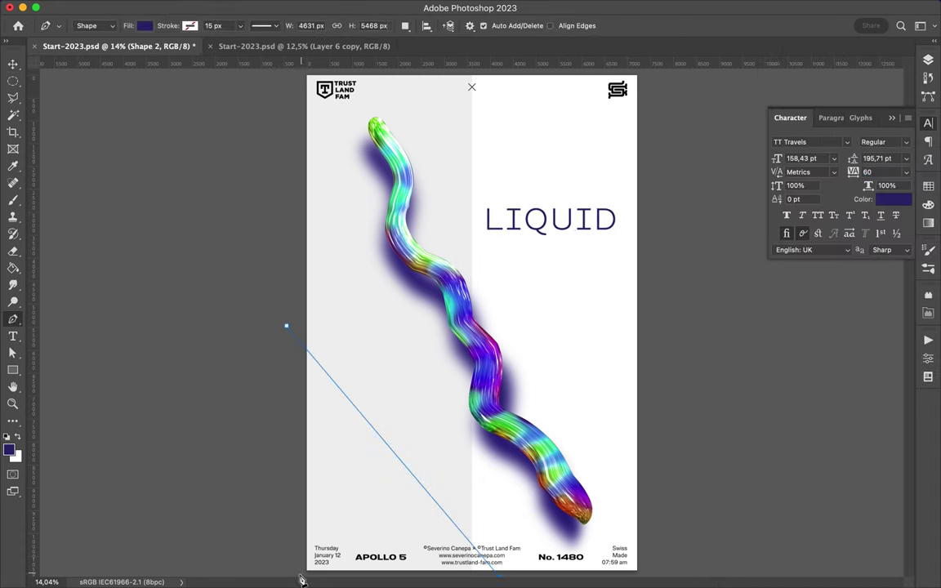
{"action": "left_click", "coordinate": [300, 575]}
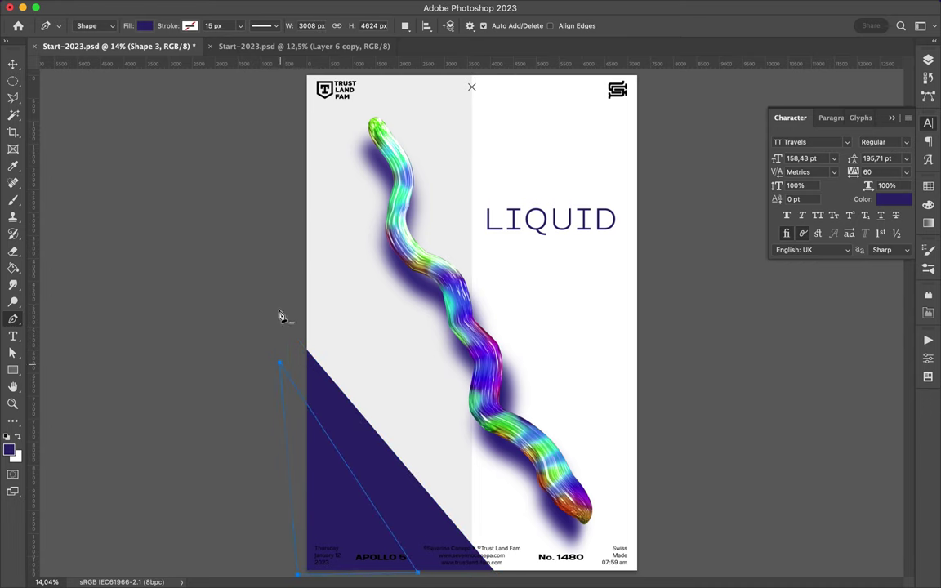
{"action": "key", "text": "Delete"}
{"action": "key", "text": "v"}
{"action": "mouse_move", "coordinate": [286, 401]}
{"action": "left_mouse_down"}
{"action": "mouse_move", "coordinate": [286, 499]}
{"action": "mouse_move", "coordinate": [320, 476]}
{"action": "mouse_move", "coordinate": [334, 514]}
{"action": "mouse_move", "coordinate": [316, 524]}
{"action": "left_mouse_up"}
Set LIQUID to 119 pt with 260 tracking and nudge it right.
{"action": "left_click", "coordinate": [801, 158]}
{"action": "type", "text": "119"}
{"action": "left_click", "coordinate": [874, 171]}
{"action": "type", "text": "260"}
{"action": "left_click_drag", "start_coordinate": [555, 214], "coordinate": [567, 226]}
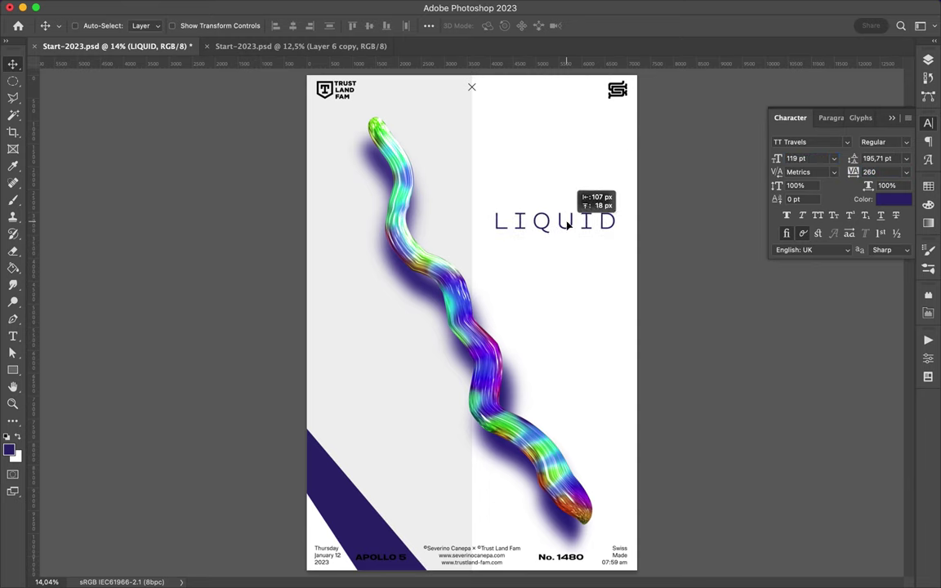
Duplicate the LIQUID title and rotate the copy to run vertically.
{"action": "key", "text": "ctrl+j"}
{"action": "key", "text": "ctrl+t"}
{"action": "left_click_drag", "start_coordinate": [361, 262], "coordinate": [384, 245]}
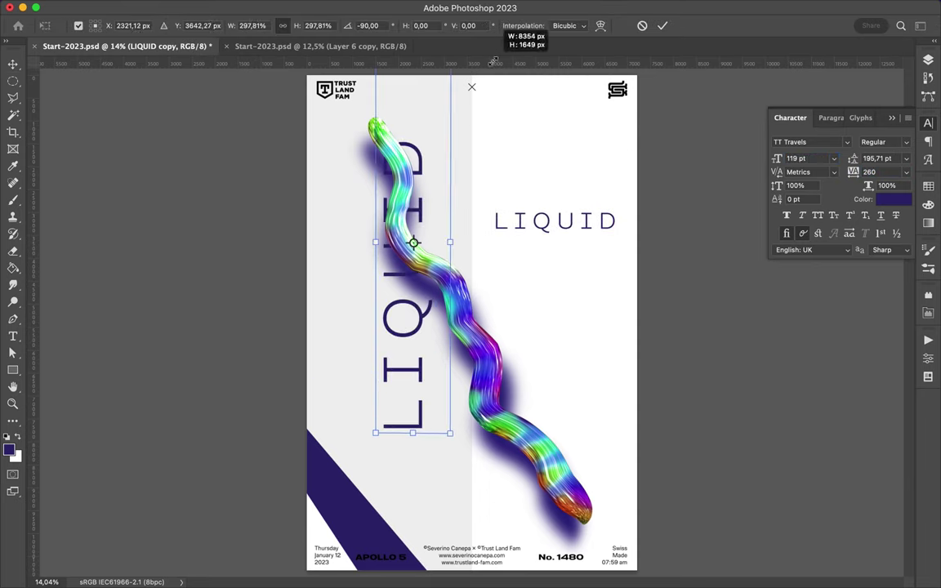
Scale the vertical LIQUID copy over the left half, in Black weight and white colour.
{"action": "left_click_drag", "start_coordinate": [388, 283], "coordinate": [452, 84]}
{"action": "key", "text": "Return"}
{"action": "left_click", "coordinate": [882, 142]}
{"action": "left_click", "coordinate": [817, 270]}
{"action": "left_click_drag", "start_coordinate": [409, 335], "coordinate": [336, 330]}
{"action": "left_click", "coordinate": [893, 198]}
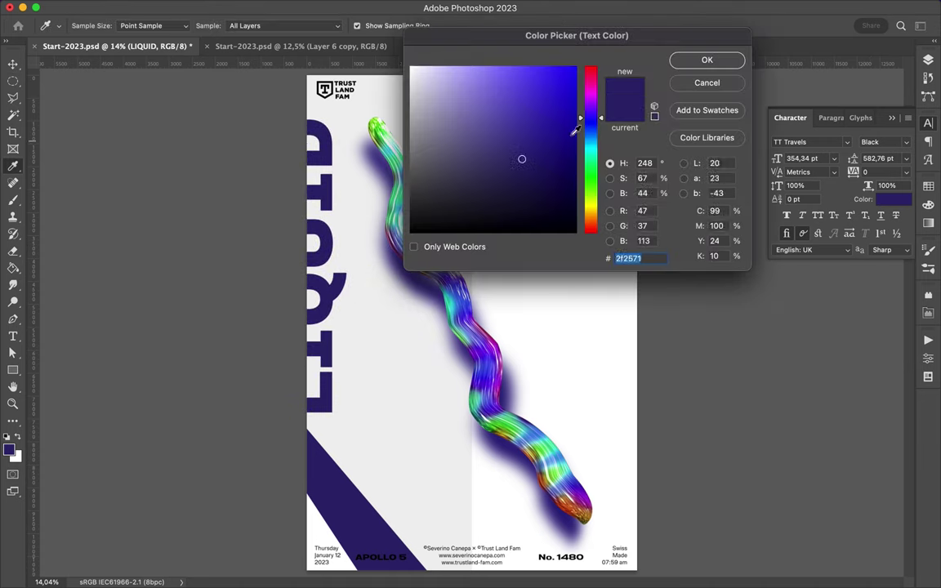
{"action": "left_click", "coordinate": [413, 71]}
{"action": "left_click", "coordinate": [664, 59]}
Change the duplicated title's text to '#11' beneath the headline.
{"action": "double_click", "coordinate": [561, 394]}
{"action": "mouse_move", "coordinate": [553, 226]}
{"action": "left_mouse_down"}
{"action": "mouse_move", "coordinate": [561, 393]}
{"action": "mouse_move", "coordinate": [553, 276]}
{"action": "left_mouse_up"}
{"action": "type", "text": "#11"}
{"action": "left_click", "coordinate": [367, 563]}
{"action": "left_click", "coordinate": [75, 348]}
{"action": "left_click", "coordinate": [160, 296]}
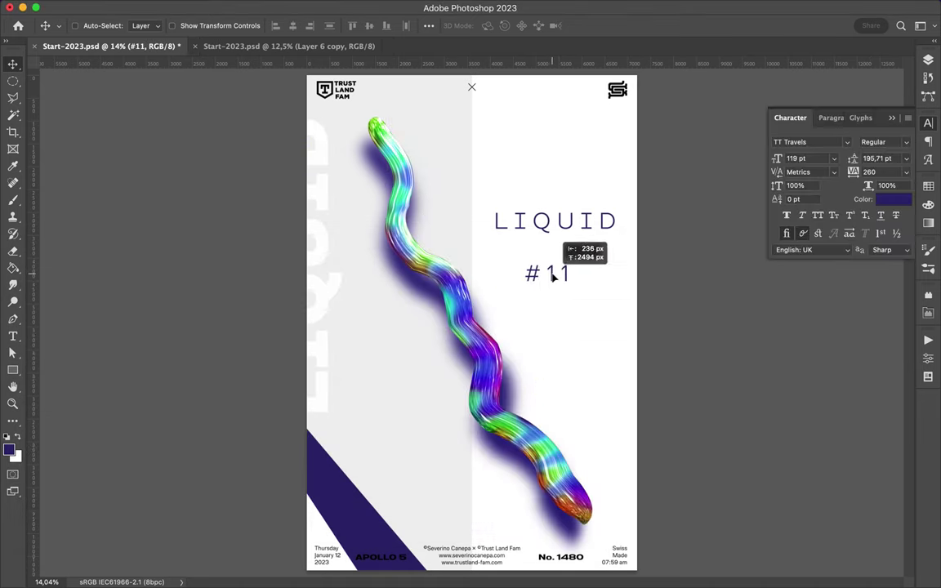
Draw a navy rectangle band across the top of the poster.
{"action": "key", "text": "u"}
{"action": "left_click_drag", "start_coordinate": [655, 82], "coordinate": [472, 137]}
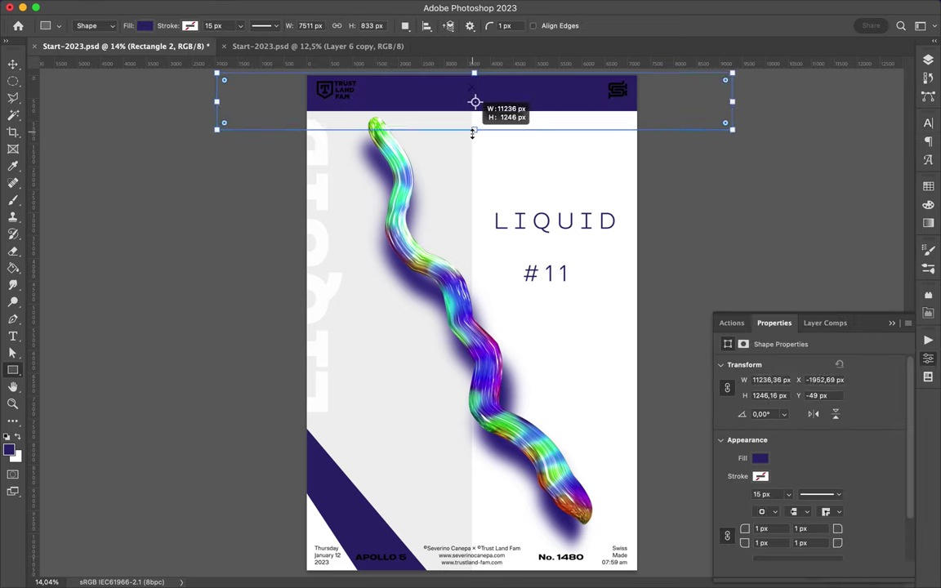
{"action": "key", "text": "v"}
Enlarge the vertical LIQUID backdrop to 414 pt.
{"action": "left_click", "coordinate": [605, 212]}
{"action": "scroll", "coordinate": [605, 212], "scroll_direction": "down", "scroll_amount": 2}
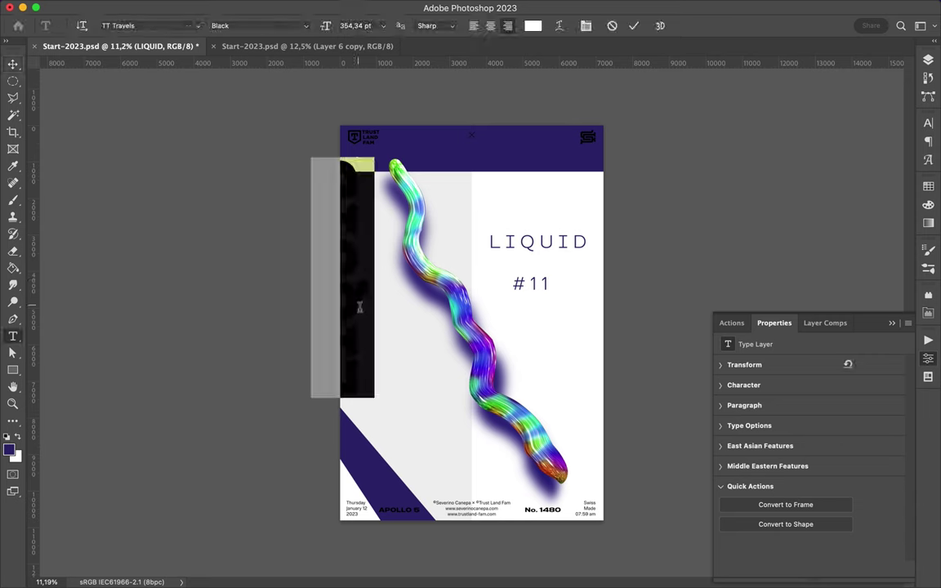
{"action": "left_click", "coordinate": [928, 123]}
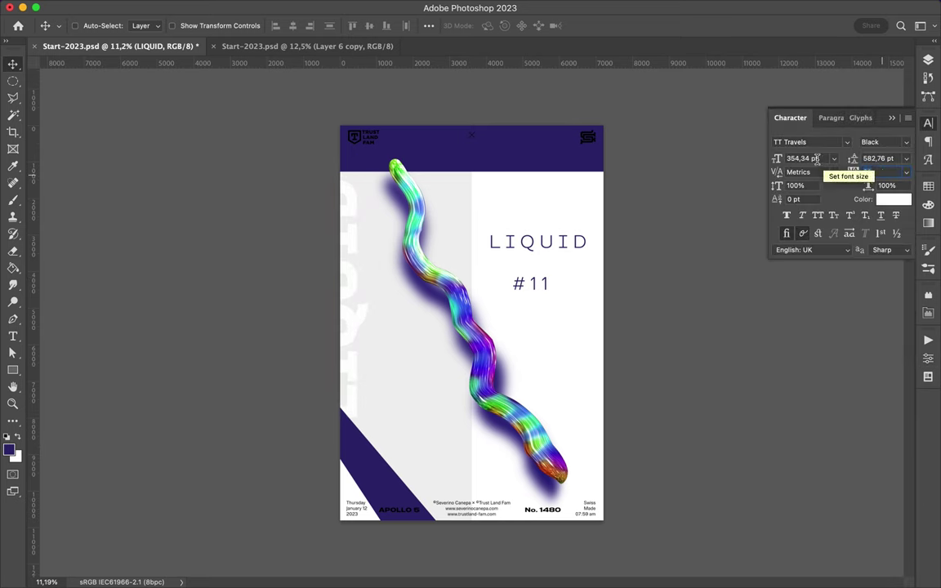
{"action": "left_click_drag", "start_coordinate": [353, 256], "coordinate": [346, 232]}
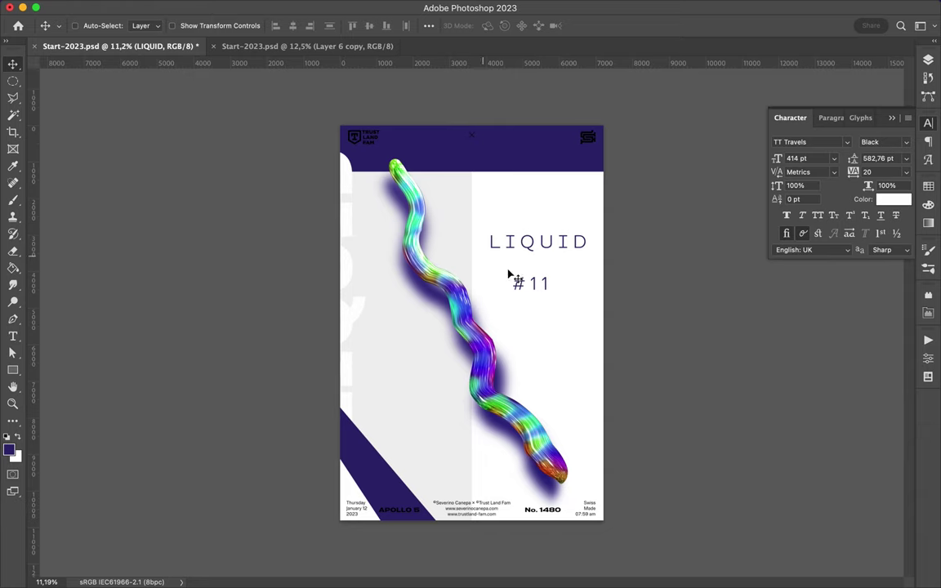
Duplicate the Shape group together with its adjustment layers.
{"action": "left_click", "coordinate": [527, 285]}
{"action": "left_click", "coordinate": [472, 308]}
{"action": "left_click", "coordinate": [928, 60]}
{"action": "left_click_drag", "start_coordinate": [832, 218], "coordinate": [856, 161]}
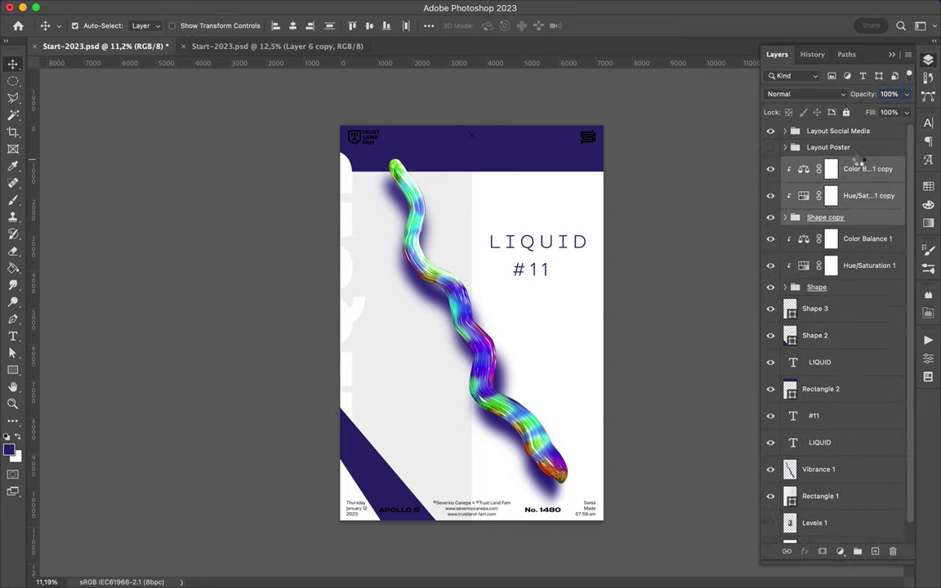
Merge the duplicated stroke layers, duplicate the result, and apply High Pass to both copies.
{"action": "key", "text": "super+e"}
{"action": "left_click", "coordinate": [303, 7]}
{"action": "key", "text": "super+j"}
{"action": "left_click", "coordinate": [303, 7]}
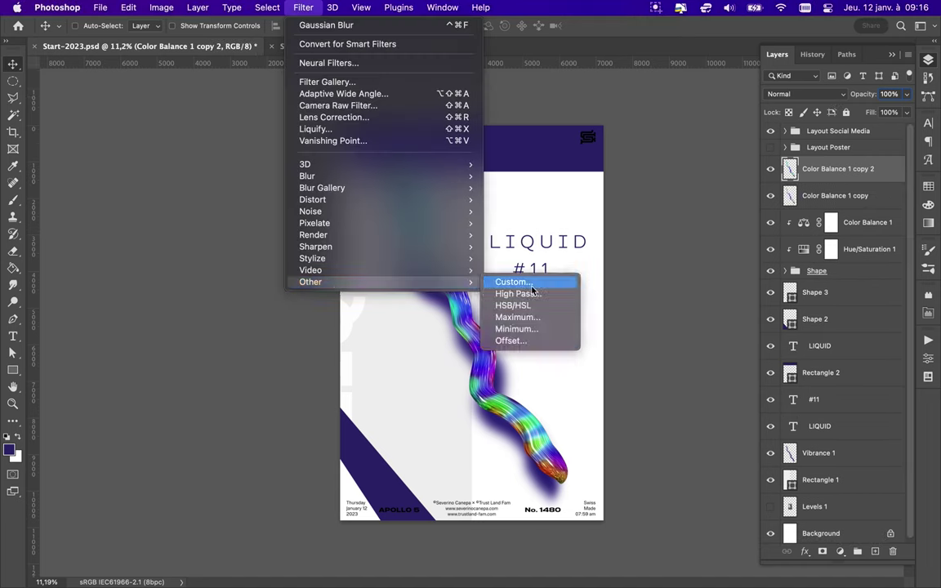
{"action": "left_click", "coordinate": [532, 292]}
{"action": "key", "text": "Return"}
{"action": "left_click", "coordinate": [805, 94]}
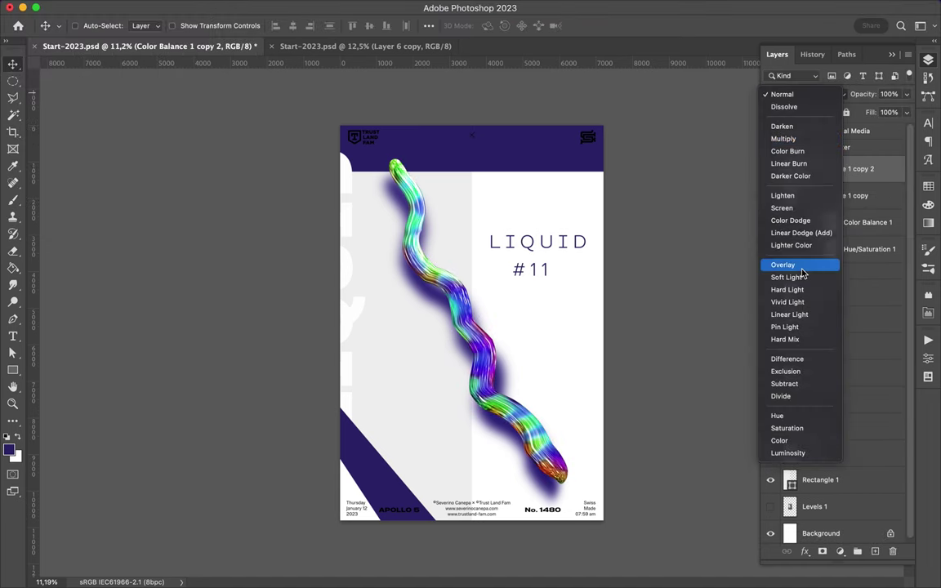
Blend the high-pass copies in Overlay (25% fill) and Color Dodge (37% fill).
{"action": "left_click", "coordinate": [745, 265]}
{"action": "left_click_drag", "start_coordinate": [837, 195], "coordinate": [834, 162]}
{"action": "left_click", "coordinate": [303, 8]}
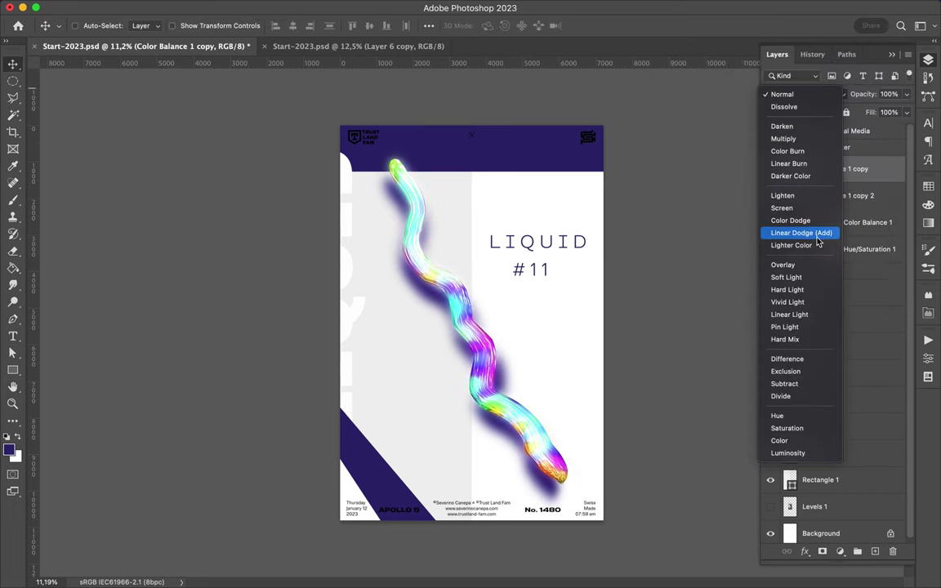
{"action": "left_click", "coordinate": [816, 222]}
{"action": "left_click", "coordinate": [784, 197]}
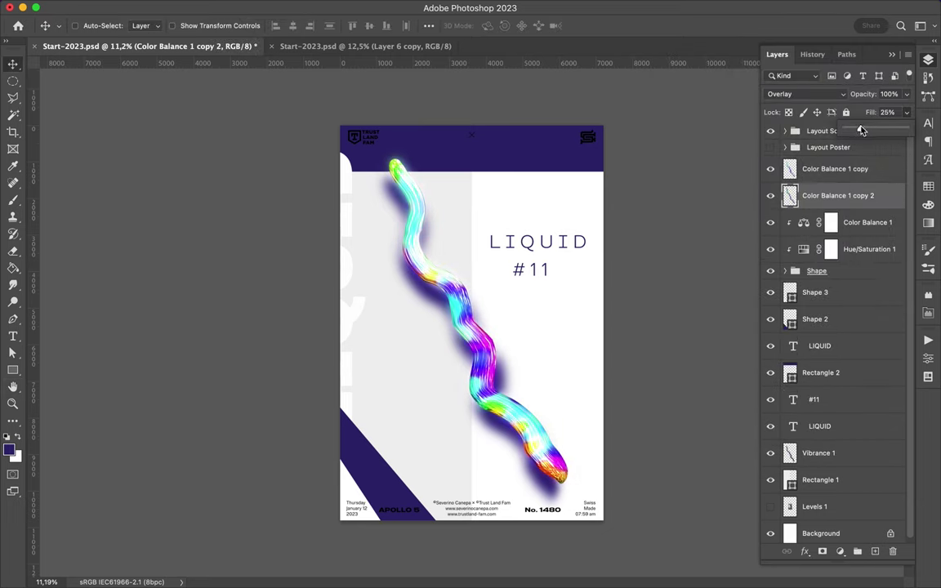
{"action": "left_click_drag", "start_coordinate": [878, 169], "coordinate": [878, 199]}
{"action": "left_click", "coordinate": [905, 111]}
{"action": "mouse_move", "coordinate": [866, 131]}
{"action": "left_mouse_down"}
{"action": "mouse_move", "coordinate": [887, 130]}
{"action": "mouse_move", "coordinate": [872, 131]}
{"action": "left_mouse_up"}
Draw a thin line shape diagonally across the liquid stroke.
{"action": "scroll", "coordinate": [482, 296], "scroll_direction": "up", "scroll_amount": 1}
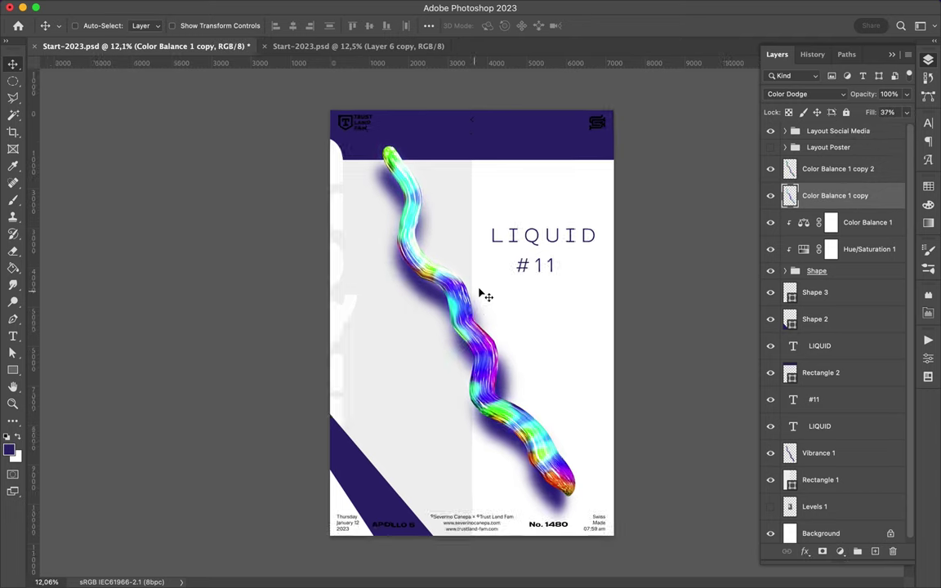
{"action": "scroll", "coordinate": [481, 296], "scroll_direction": "up", "scroll_amount": 3}
{"action": "scroll", "coordinate": [482, 296], "scroll_direction": "down", "scroll_amount": 3}
{"action": "key", "text": "u"}
{"action": "left_click_drag", "start_coordinate": [508, 274], "coordinate": [405, 387]}
Move Shape 4 above Shape 3, duplicate it, and shrink the copy to a short segment.
{"action": "key", "text": "v"}
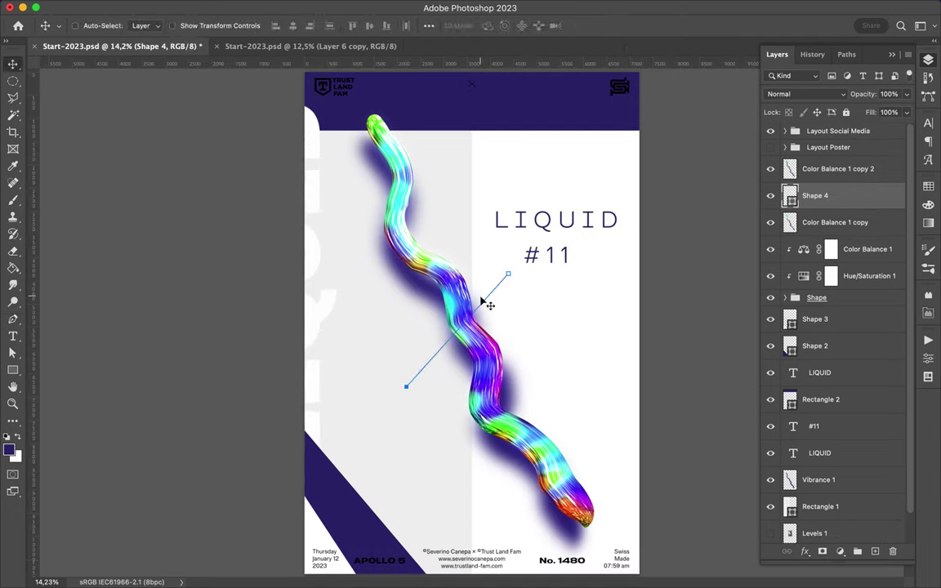
{"action": "left_click_drag", "start_coordinate": [817, 196], "coordinate": [831, 318]}
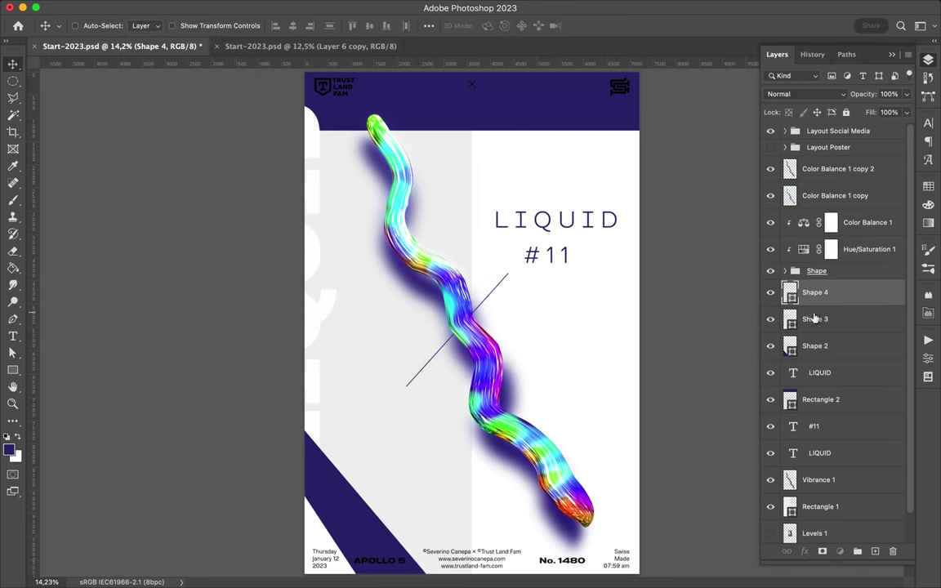
{"action": "key", "text": "ctrl+j"}
{"action": "key", "text": "ctrl+t"}
{"action": "left_click_drag", "start_coordinate": [507, 274], "coordinate": [433, 372]}
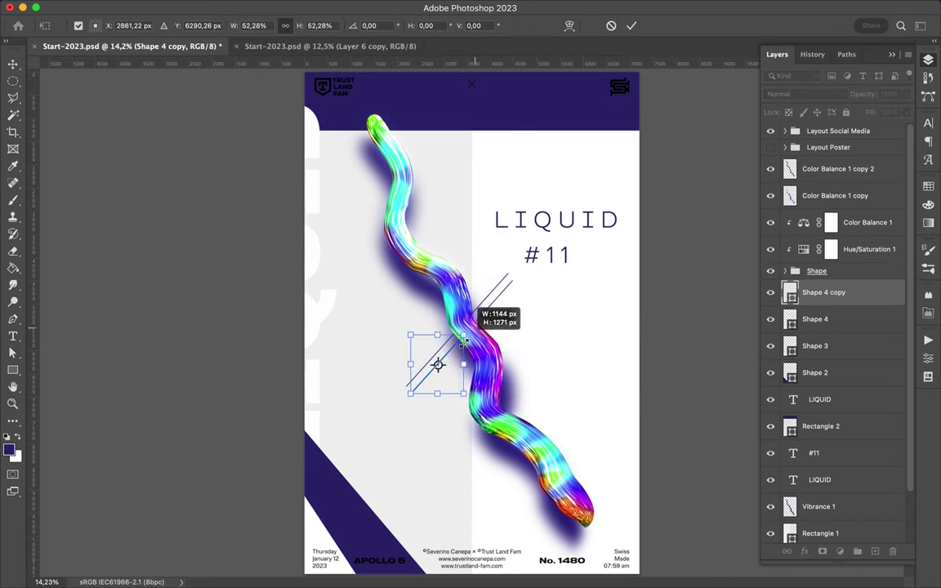
{"action": "key", "text": "Return"}
Thicken the short navy line's stroke width and begin editing the LIQUID title text.
{"action": "key", "text": "a"}
{"action": "left_click", "coordinate": [270, 25]}
{"action": "left_click_drag", "start_coordinate": [254, 57], "coordinate": [286, 57]}
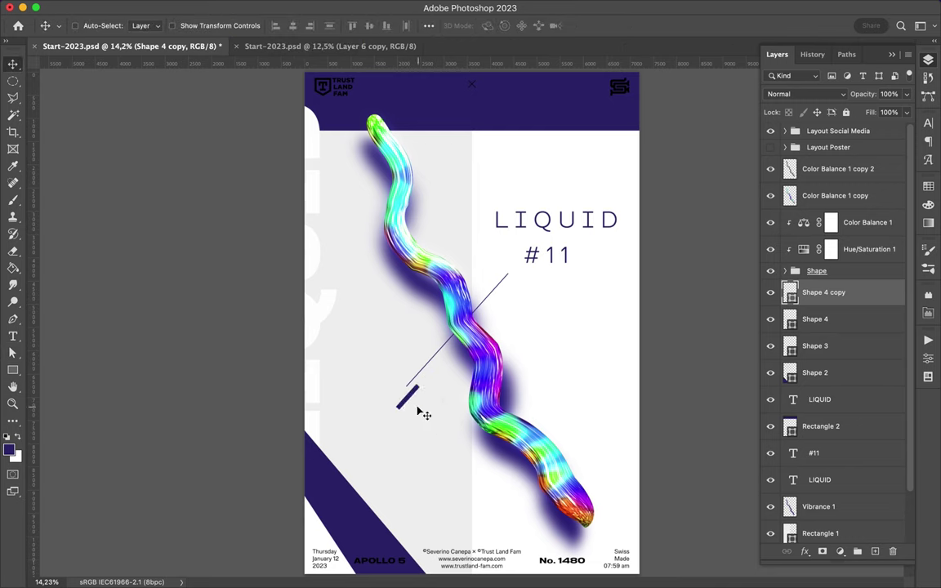
{"action": "left_click", "coordinate": [927, 123]}
{"action": "double_click", "coordinate": [545, 229]}
Set individual LIQUID letters, including the second I, to the DemiBold style.
{"action": "left_click", "coordinate": [884, 142]}
{"action": "left_click", "coordinate": [810, 293]}
{"action": "left_click_drag", "start_coordinate": [580, 219], "coordinate": [602, 222]}
{"action": "left_click", "coordinate": [885, 142]}
{"action": "left_click", "coordinate": [867, 155]}
{"action": "left_click", "coordinate": [884, 142]}
{"action": "left_click", "coordinate": [826, 234]}
{"action": "left_click", "coordinate": [907, 144]}
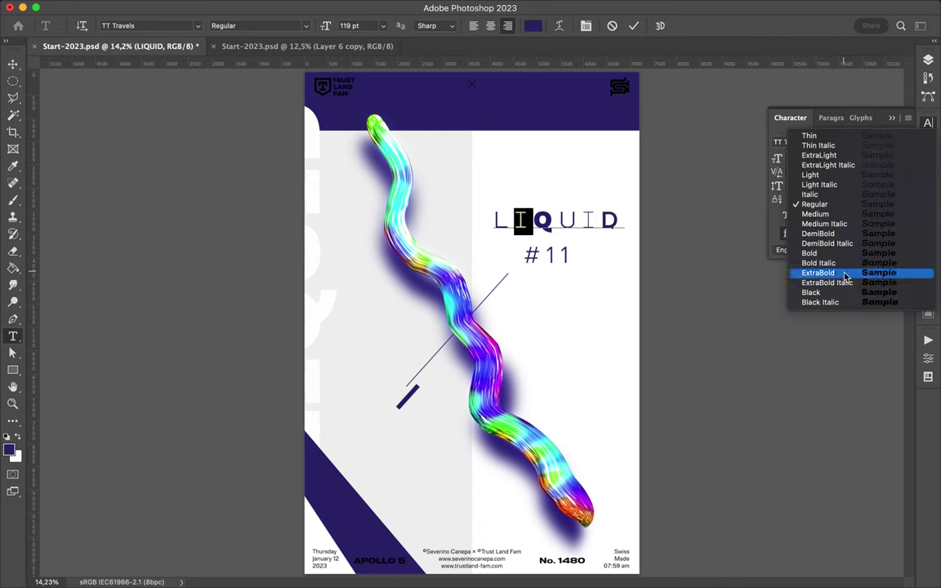
Apply a heavier weight to the whole LIQUID word and commit the text edit.
{"action": "left_click", "coordinate": [601, 202]}
{"action": "left_click", "coordinate": [885, 142]}
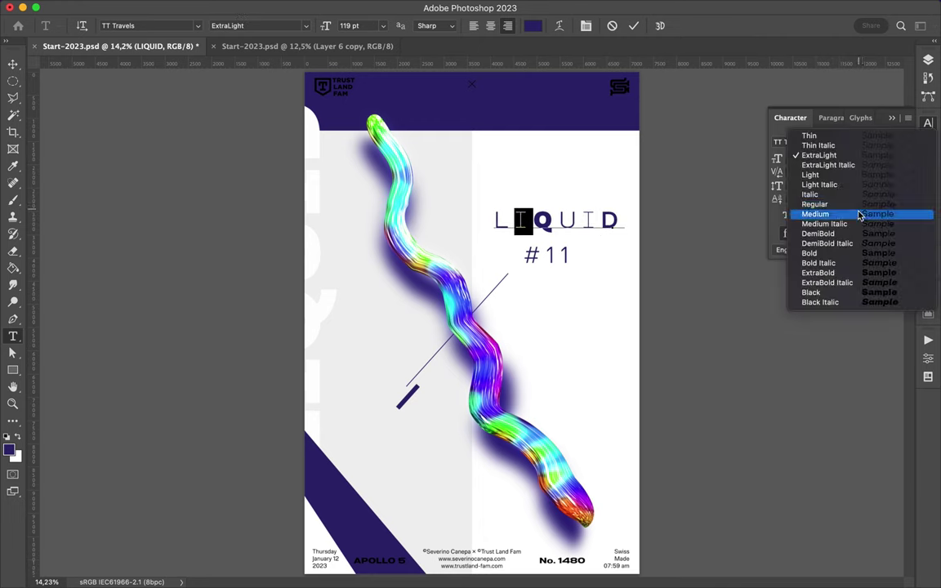
{"action": "left_click", "coordinate": [824, 202]}
{"action": "left_click", "coordinate": [885, 142]}
{"action": "left_click", "coordinate": [582, 221]}
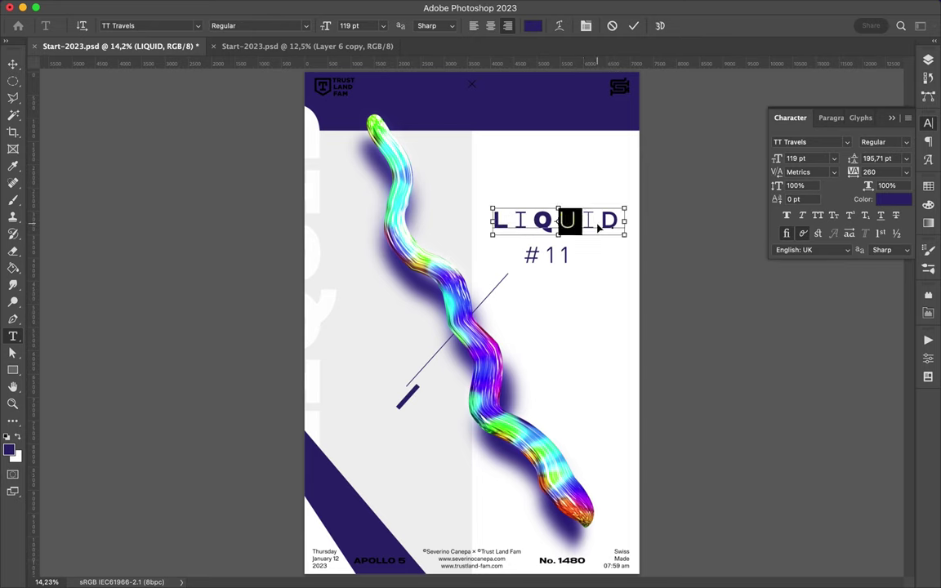
{"action": "double_click", "coordinate": [600, 229]}
{"action": "key", "text": "ctrl+Return"}
Move #11 up closer under LIQUID and slide the short bar up the diagonal line.
{"action": "key", "text": "v"}
{"action": "left_click_drag", "start_coordinate": [556, 262], "coordinate": [550, 252]}
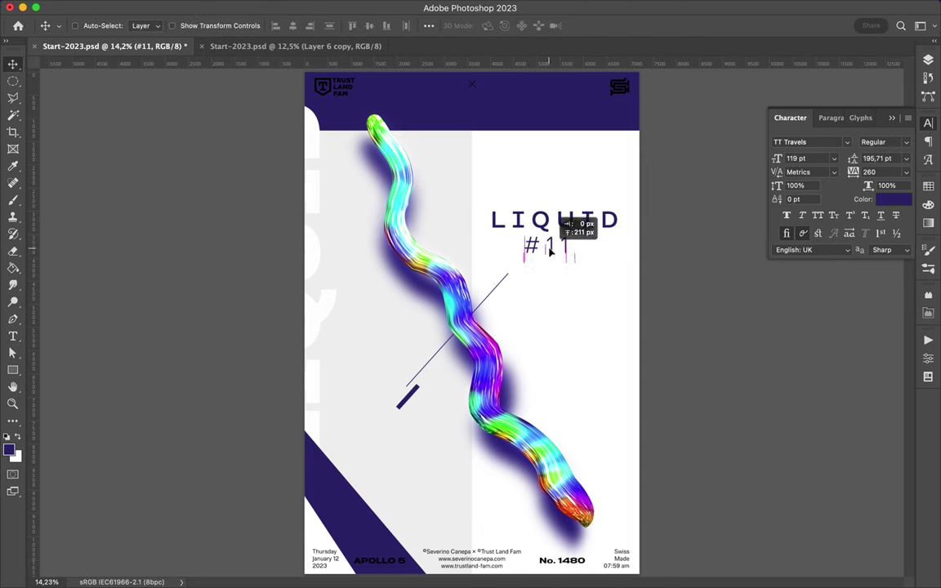
{"action": "left_click_drag", "start_coordinate": [412, 397], "coordinate": [448, 360]}
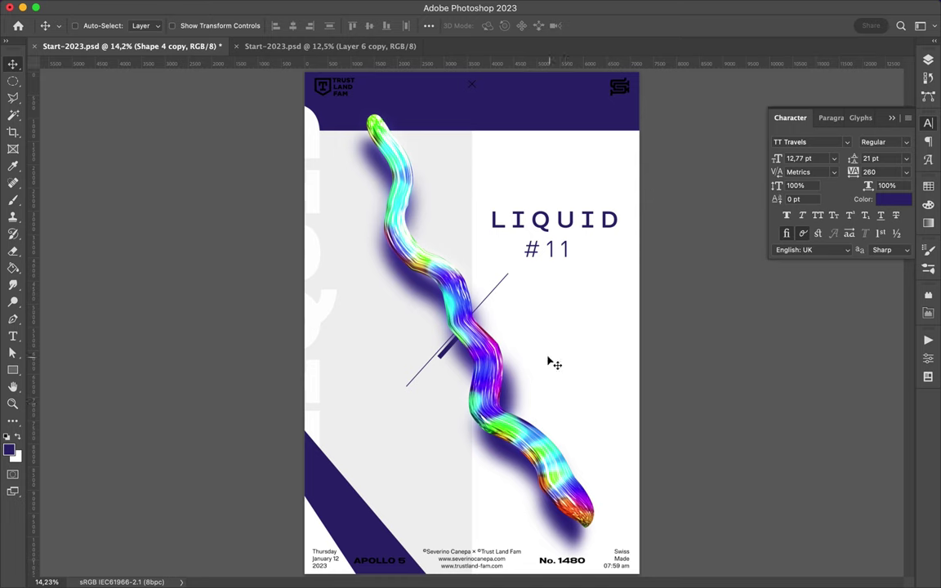
Start a new pen shape at the poster's top-right with a white stroke.
{"action": "key", "text": "p"}
{"action": "left_click", "coordinate": [556, 119]}
{"action": "left_click", "coordinate": [189, 25]}
{"action": "left_click", "coordinate": [131, 95]}
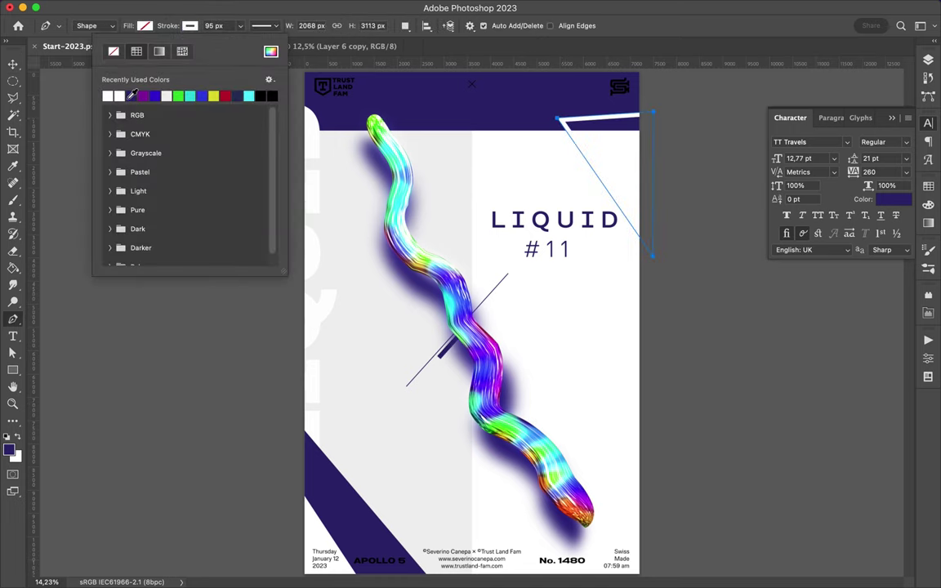
Move Shape 5 lower in the layer stack, below Rectangle 2.
{"action": "key", "text": "a"}
{"action": "key", "text": "v"}
{"action": "key", "text": "F7"}
{"action": "left_click_drag", "start_coordinate": [817, 292], "coordinate": [820, 403]}
Select the top purple band's path with Path Selection.
{"action": "key", "text": "a"}
{"action": "left_click", "coordinate": [622, 172]}
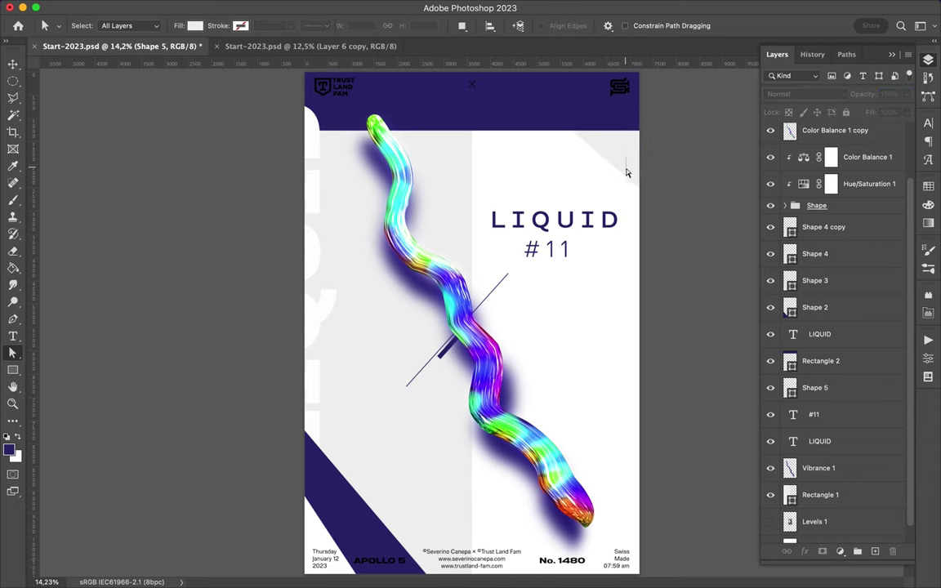
{"action": "key", "text": "v"}
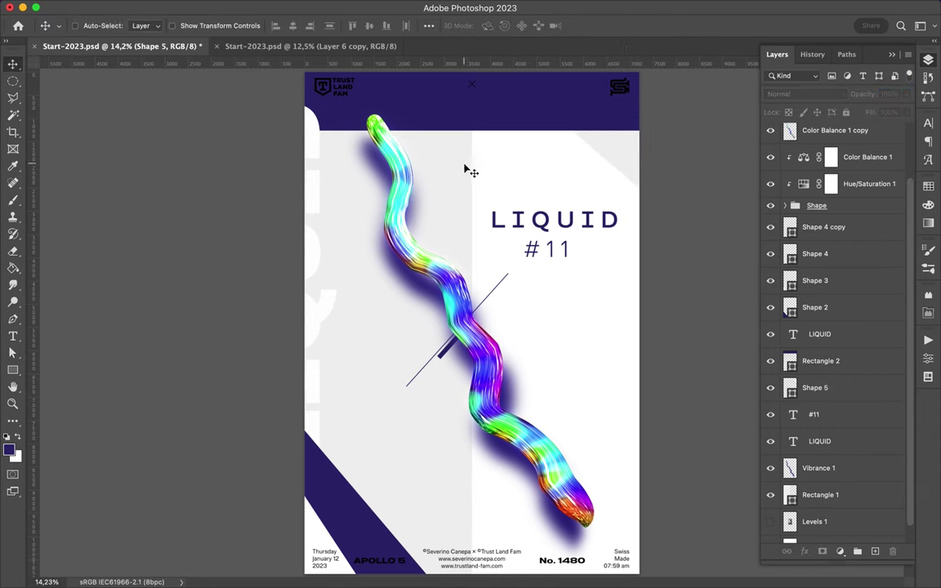
{"action": "key", "text": "a"}
{"action": "left_click", "coordinate": [494, 122]}
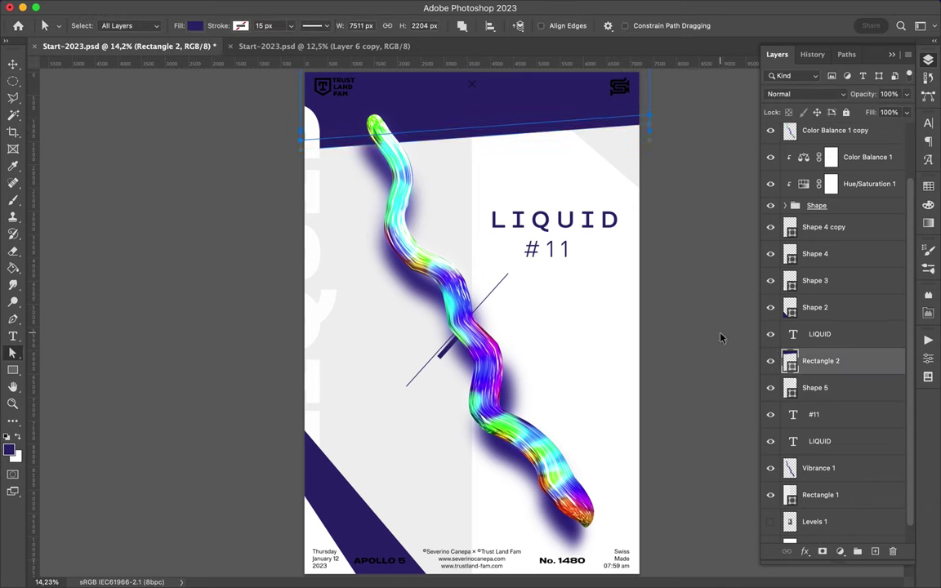
Pen-draw triangle Shape 6 across the poster's top, beneath the purple band.
{"action": "key", "text": "p"}
{"action": "left_click", "coordinate": [288, 106]}
{"action": "left_click", "coordinate": [650, 86]}
{"action": "left_click", "coordinate": [661, 125]}
{"action": "left_click", "coordinate": [295, 173]}
{"action": "left_click", "coordinate": [288, 107]}
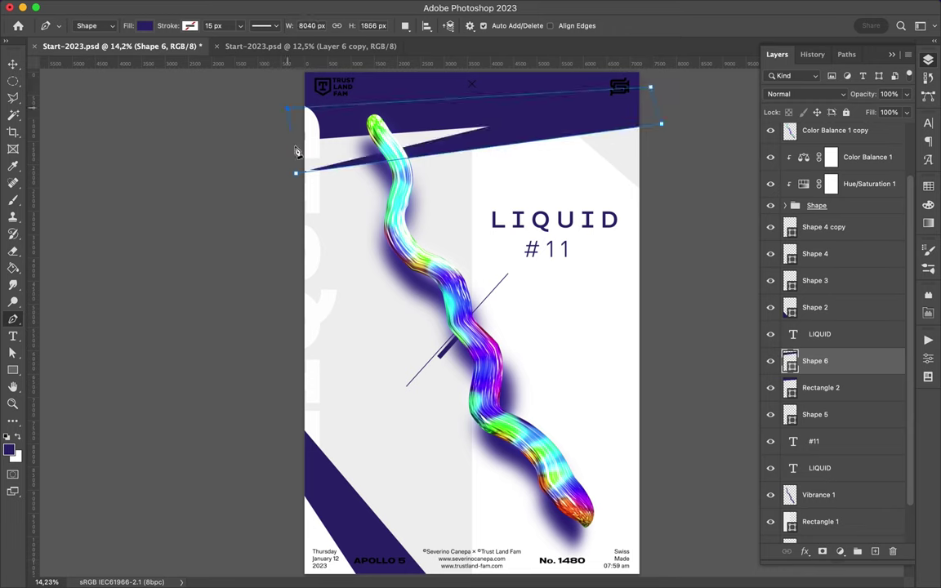
Give Shape 6 a lavender fill sampled from the poster and move it below Rectangle 2.
{"action": "key", "text": "4"}
{"action": "key", "text": "1"}
{"action": "key", "text": "i"}
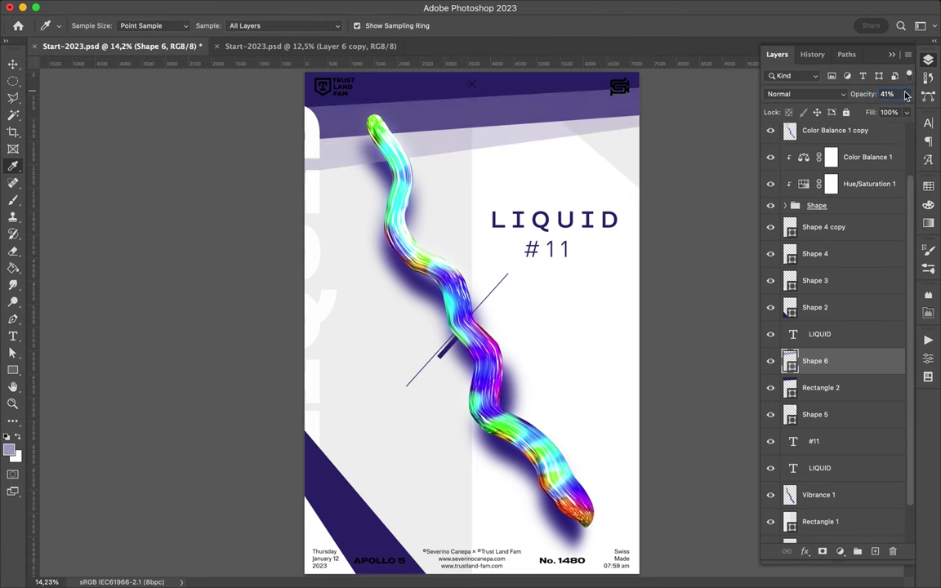
{"action": "key", "text": "v"}
{"action": "key", "text": "ctrl+bracketleft"}
Pull Shape 6's lower-left point down and move Rectangle 2, Shape 6, Shape 5 below Vibrance 1.
{"action": "key", "text": "a"}
{"action": "left_click_drag", "start_coordinate": [282, 158], "coordinate": [330, 188]}
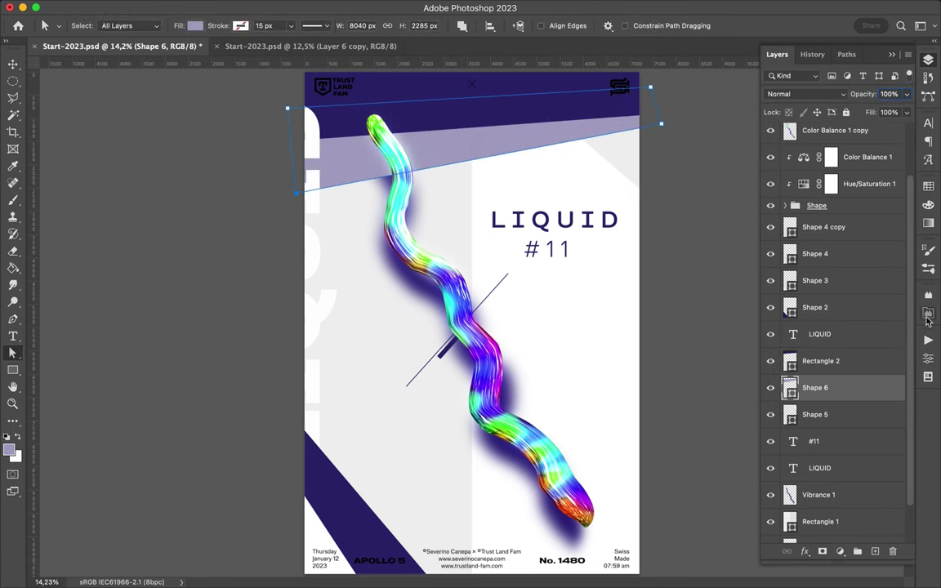
{"action": "left_click_drag", "start_coordinate": [815, 387], "coordinate": [815, 441]}
{"action": "key", "text": "v"}
{"action": "left_click", "coordinate": [815, 450]}
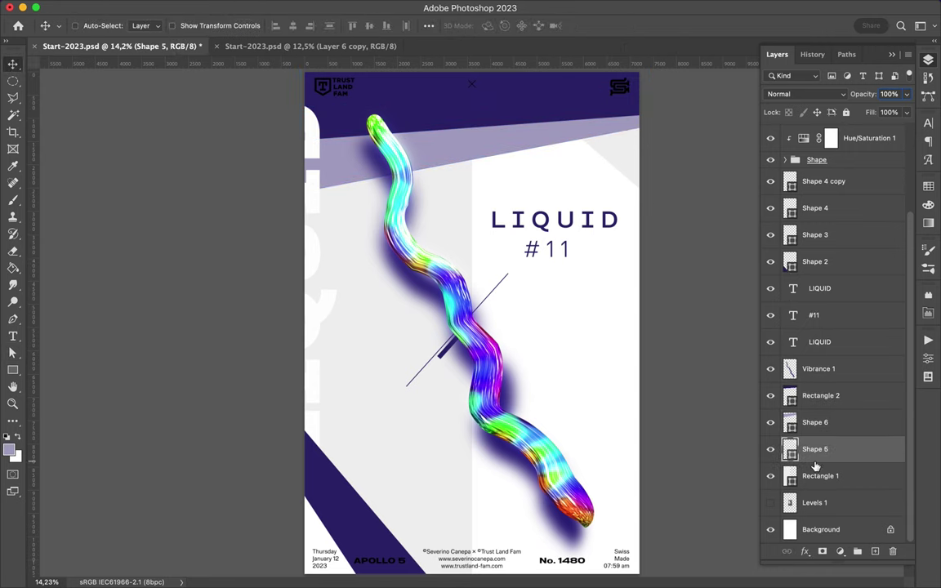
{"action": "key", "text": "p"}
{"action": "left_click", "coordinate": [650, 167]}
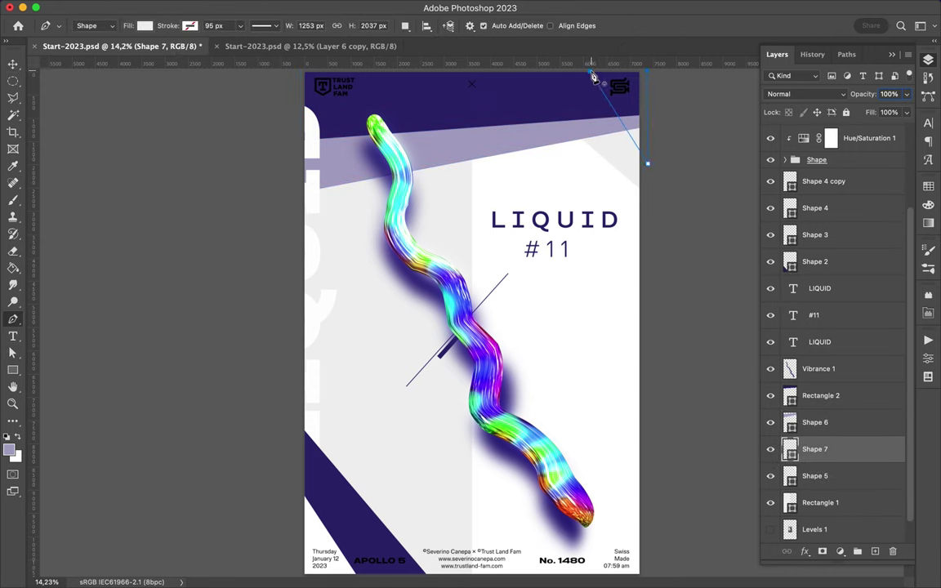
Finish the corner Shape 7 and move it above Vibrance 1.
{"action": "key", "text": "a"}
{"action": "key", "text": "v"}
{"action": "left_click_drag", "start_coordinate": [815, 450], "coordinate": [823, 369]}
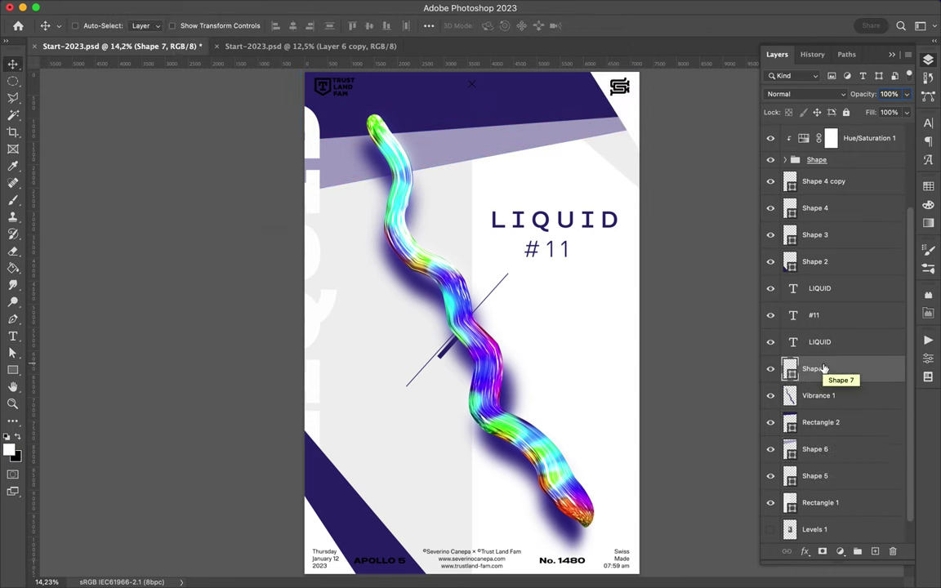
Draw navy stripe Shape 8 down the poster's right edge.
{"action": "key", "text": "p"}
{"action": "scroll", "coordinate": [471, 327], "scroll_direction": "down", "scroll_amount": 1}
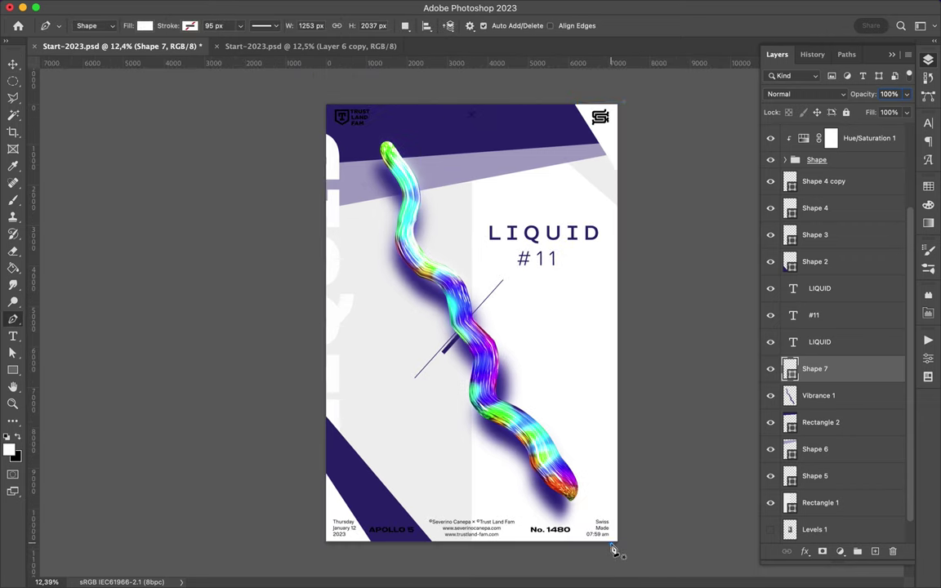
{"action": "left_click", "coordinate": [612, 543]}
{"action": "left_click", "coordinate": [626, 120]}
{"action": "key", "text": "a"}
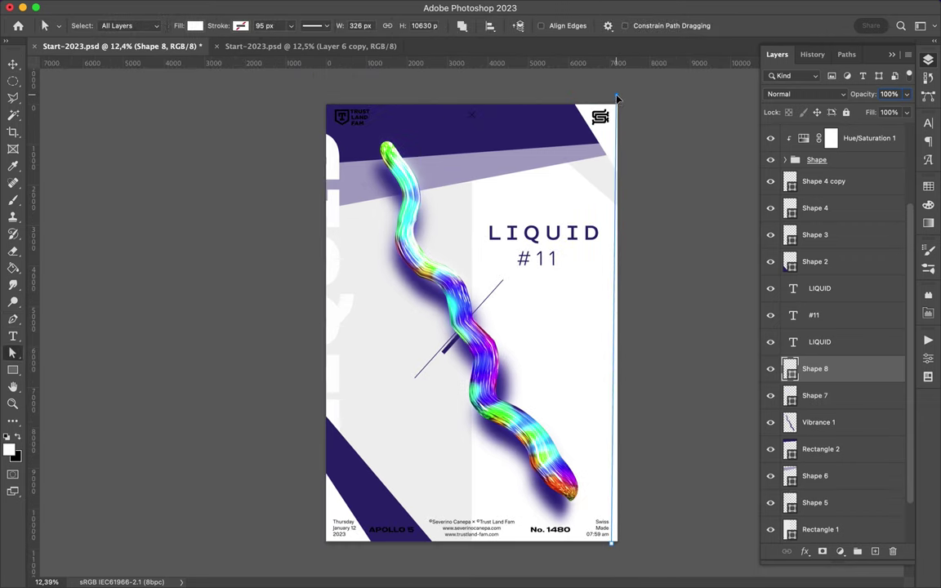
{"action": "key", "text": "p"}
{"action": "left_click", "coordinate": [928, 186]}
Raise the grey corner shape near the top-right and save the poster.
{"action": "key", "text": "v"}
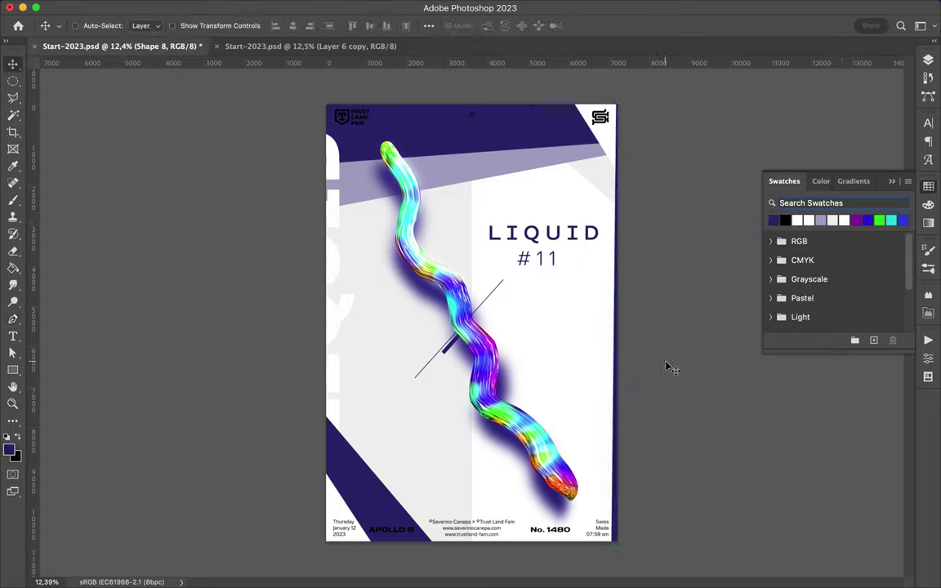
{"action": "scroll", "coordinate": [666, 368], "scroll_direction": "up", "scroll_amount": 3}
{"action": "scroll", "coordinate": [658, 514], "scroll_direction": "down", "scroll_amount": 3}
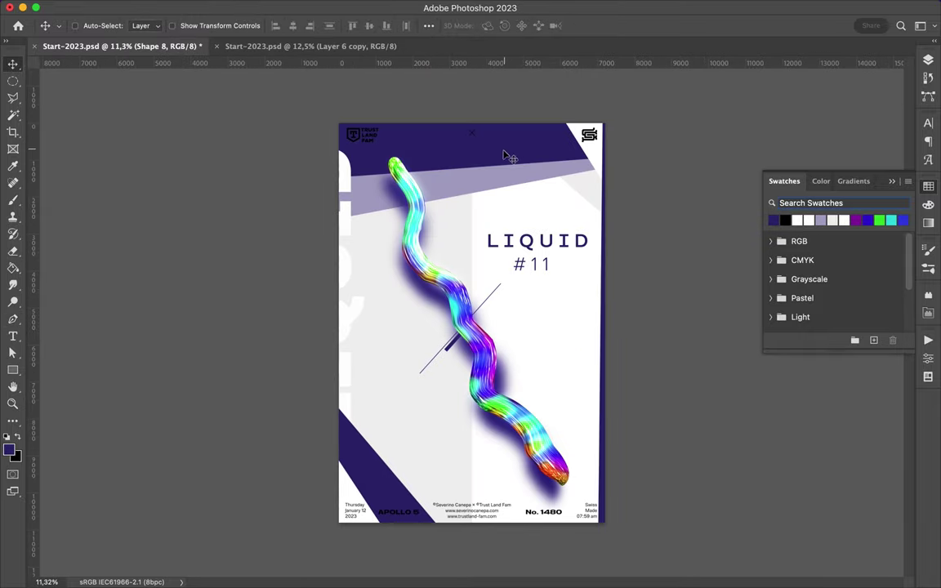
{"action": "left_click_drag", "start_coordinate": [493, 178], "coordinate": [492, 156]}
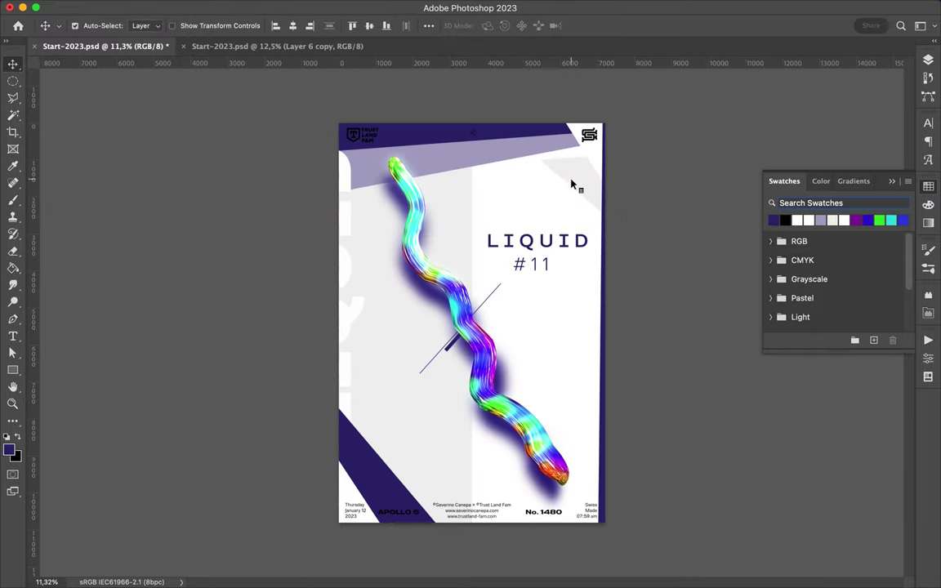
{"action": "left_click_drag", "start_coordinate": [572, 185], "coordinate": [580, 167]}
{"action": "scroll", "coordinate": [608, 386], "scroll_direction": "up", "scroll_amount": 2}
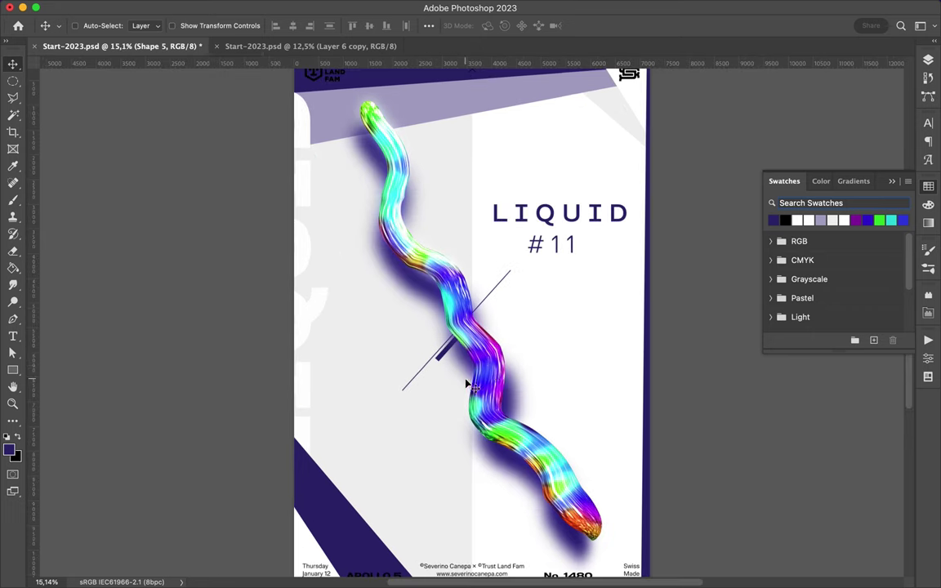
{"action": "left_click", "coordinate": [928, 59]}
{"action": "key", "text": "ctrl+s"}
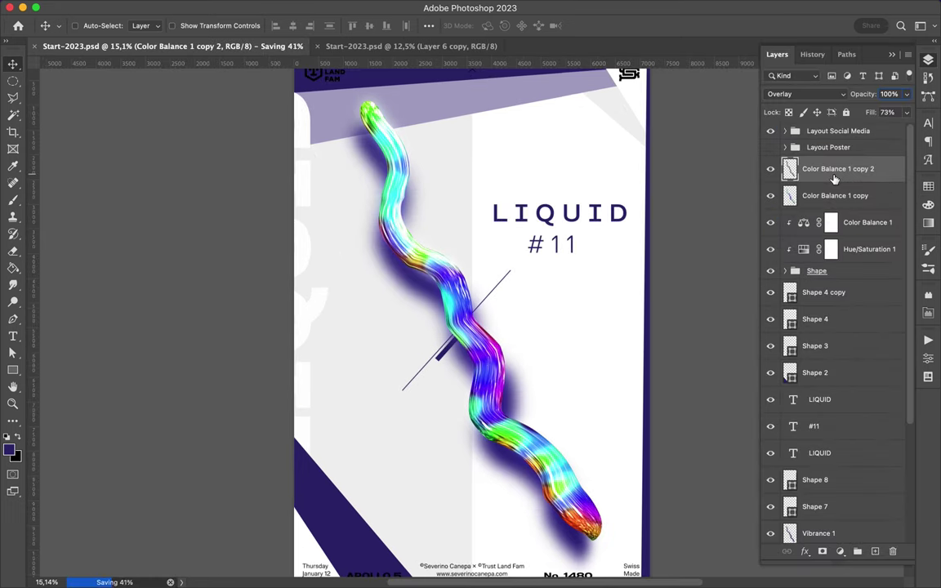
Create a merged stamp of all visible layers above the top adjustment layer.
{"action": "left_click", "coordinate": [837, 272], "text": "shift"}
{"action": "key", "text": "ctrl+j"}
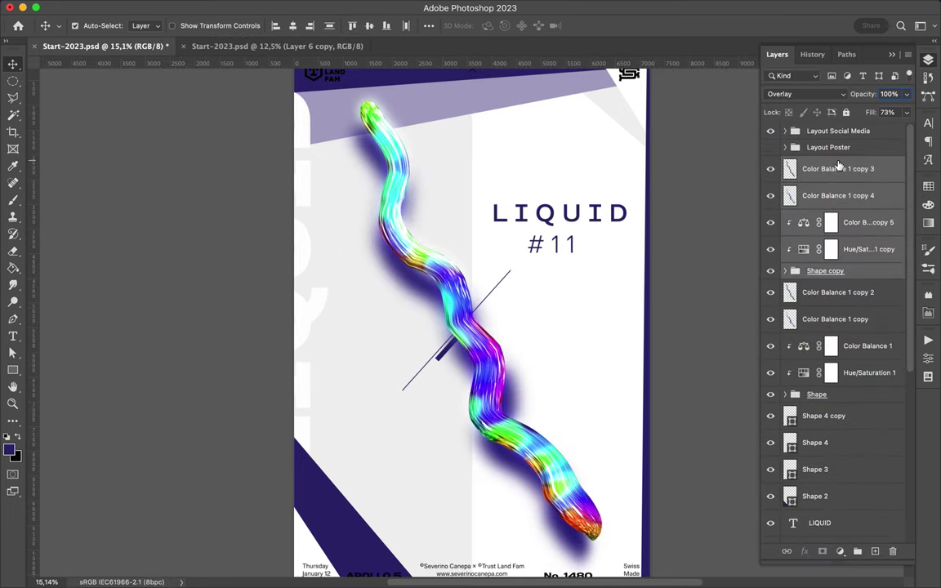
{"action": "key", "text": "ctrl+e"}
Copy a round piece of the liquid stroke and place it right of the stroke.
{"action": "scroll", "coordinate": [644, 246], "scroll_direction": "down", "scroll_amount": 1}
{"action": "key", "text": "m"}
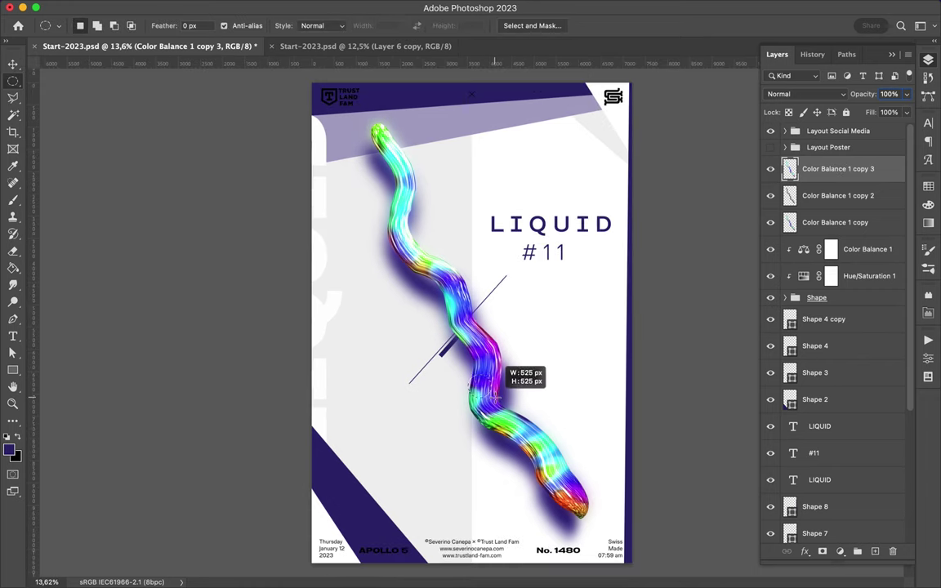
{"action": "left_click_drag", "start_coordinate": [495, 398], "coordinate": [502, 408]}
{"action": "key", "text": "ctrl+j"}
{"action": "key", "text": "v"}
{"action": "left_click_drag", "start_coordinate": [417, 365], "coordinate": [530, 386]}
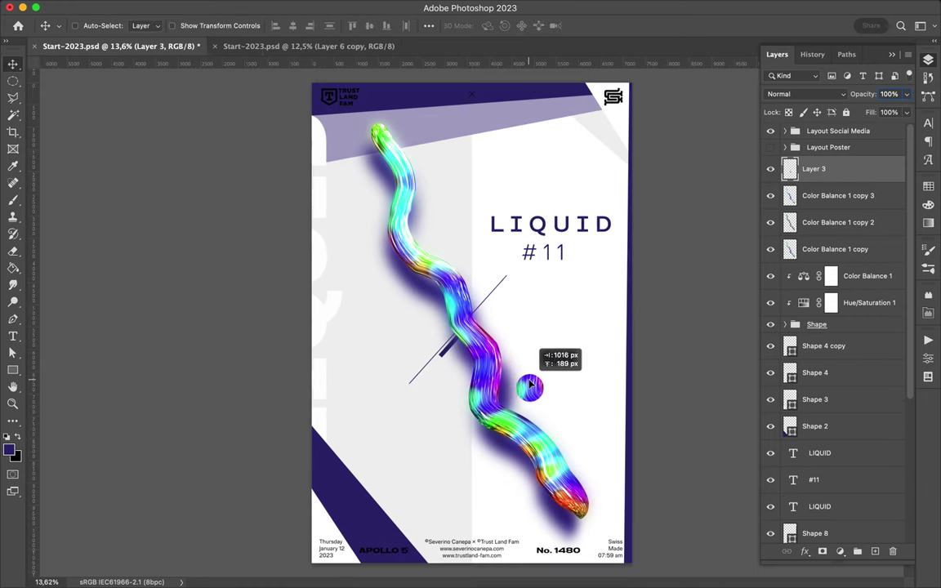
Copy a square patch of the stroke's tail and move it to the lower left.
{"action": "key", "text": "m"}
{"action": "mouse_move", "coordinate": [565, 483]}
{"action": "left_mouse_down"}
{"action": "mouse_move", "coordinate": [580, 495]}
{"action": "mouse_move", "coordinate": [330, 535]}
{"action": "mouse_move", "coordinate": [343, 517]}
{"action": "left_mouse_up"}
{"action": "key", "text": "alt+bracketleft"}
{"action": "key", "text": "ctrl+j"}
{"action": "key", "text": "v"}
{"action": "left_click_drag", "start_coordinate": [384, 479], "coordinate": [402, 483]}
Copy a thin vertical strip of the stroke and move it to the poster's top.
{"action": "key", "text": "m"}
{"action": "left_click_drag", "start_coordinate": [400, 167], "coordinate": [402, 242]}
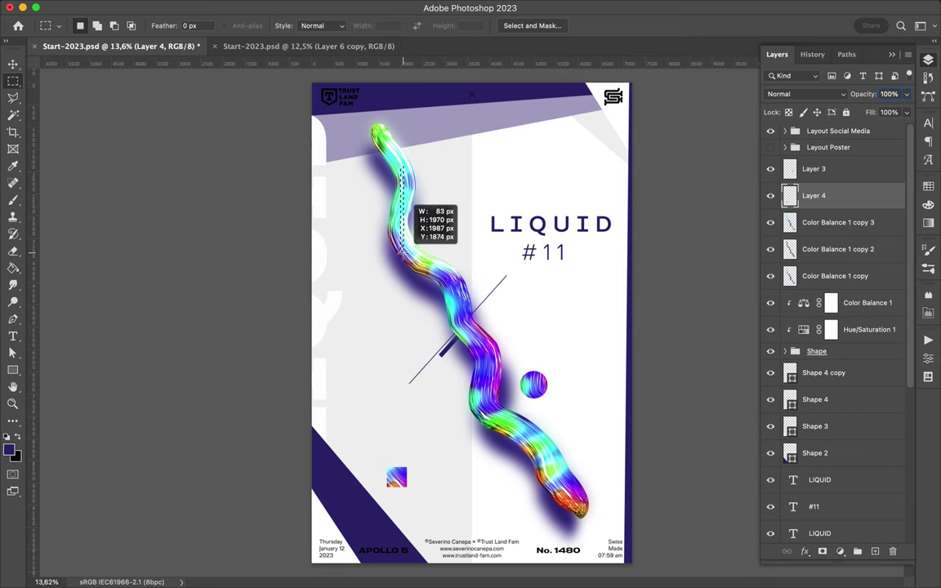
{"action": "key", "text": "alt+bracketleft"}
{"action": "key", "text": "ctrl+j"}
{"action": "key", "text": "v"}
{"action": "mouse_move", "coordinate": [407, 227]}
{"action": "left_mouse_down"}
{"action": "mouse_move", "coordinate": [476, 145]}
{"action": "mouse_move", "coordinate": [478, 247]}
{"action": "left_mouse_up"}
{"action": "scroll", "coordinate": [476, 254], "scroll_direction": "up", "scroll_amount": 5}
Copy a thin strip of the stroke and move it to the poster's edge.
{"action": "scroll", "coordinate": [476, 258], "scroll_direction": "down", "scroll_amount": 4}
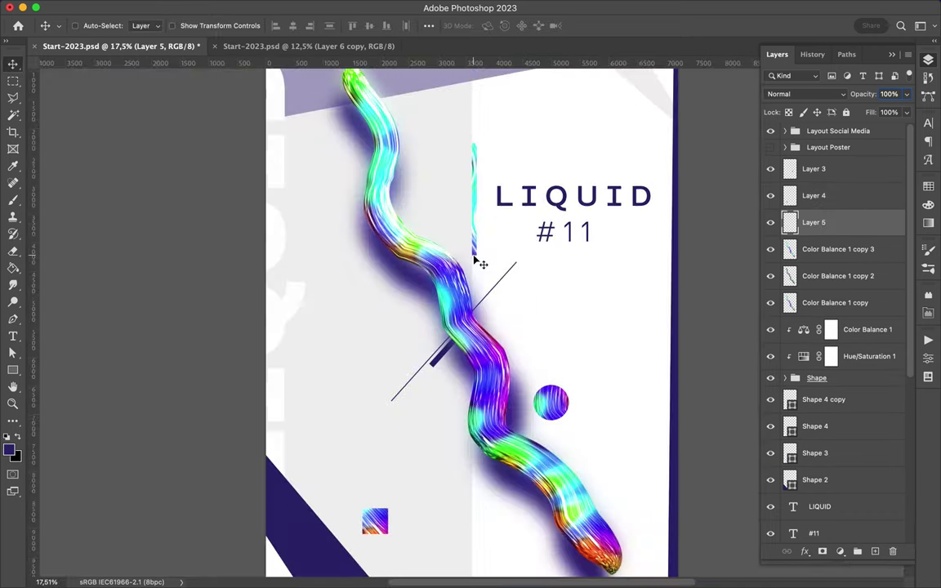
{"action": "scroll", "coordinate": [507, 378], "scroll_direction": "down", "scroll_amount": 2}
{"action": "key", "text": "m"}
{"action": "key", "text": "alt+bracketleft"}
{"action": "key", "text": "ctrl+j"}
{"action": "mouse_move", "coordinate": [453, 408]}
{"action": "left_mouse_down"}
{"action": "mouse_move", "coordinate": [598, 290]}
{"action": "mouse_move", "coordinate": [632, 223]}
{"action": "left_mouse_up"}
{"action": "key", "text": "v"}
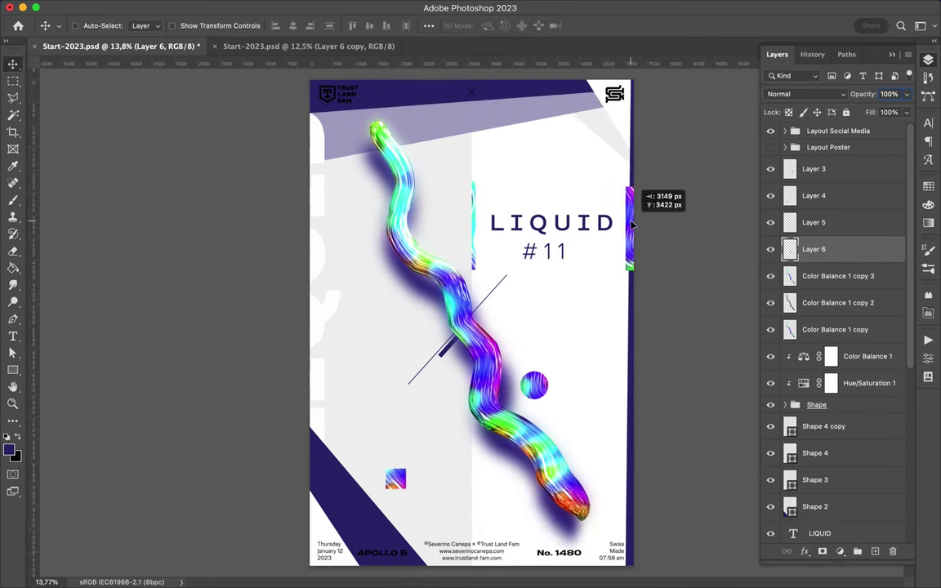
Copy another stroke strip to its own layer and move the edge fragment layers down the stack.
{"action": "key", "text": "m"}
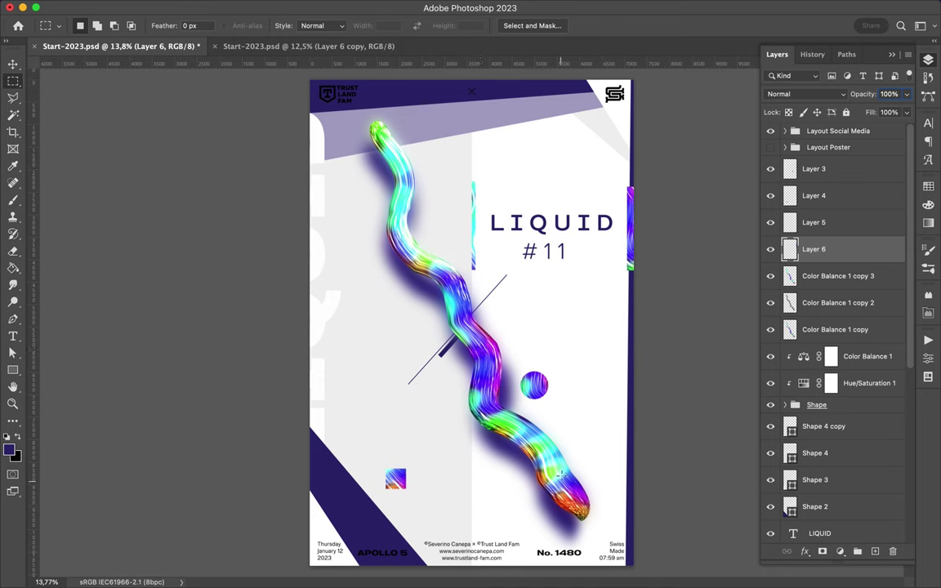
{"action": "mouse_move", "coordinate": [561, 482]}
{"action": "left_mouse_down"}
{"action": "mouse_move", "coordinate": [498, 379]}
{"action": "mouse_move", "coordinate": [313, 229]}
{"action": "left_mouse_up"}
{"action": "key", "text": "ctrl+j"}
{"action": "key", "text": "v"}
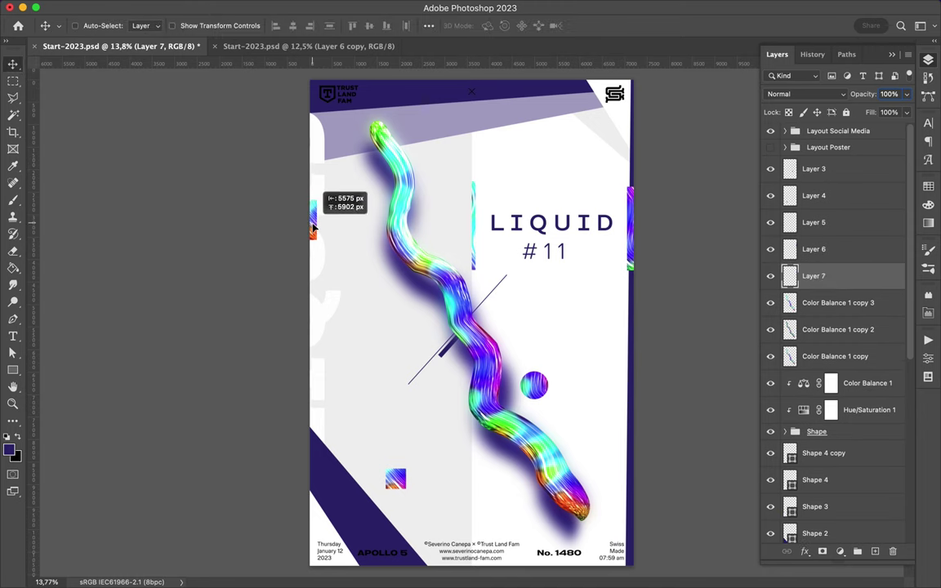
{"action": "key", "text": "shift+alt+bracketright"}
{"action": "key", "text": "shift+alt+bracketright"}
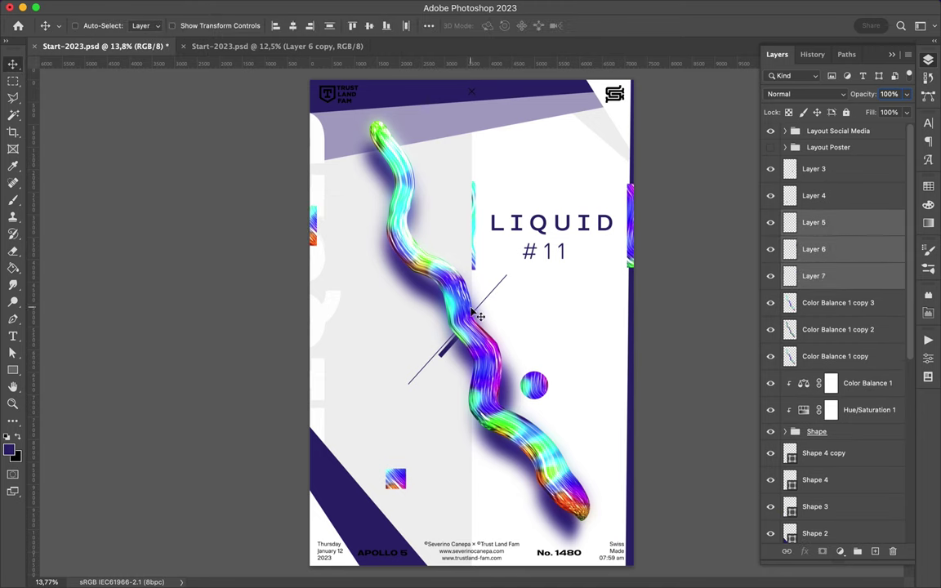
{"action": "key", "text": "alt+bracketleft"}
Copy a strip, rotate it horizontal, and place it along the poster's bottom edge.
{"action": "key", "text": "m"}
{"action": "key", "text": "ctrl+j"}
{"action": "left_click_drag", "start_coordinate": [483, 425], "coordinate": [439, 531]}
{"action": "key", "text": "ctrl+t"}
{"action": "left_click_drag", "start_coordinate": [433, 399], "coordinate": [488, 466]}
{"action": "key", "text": "Return"}
{"action": "mouse_move", "coordinate": [445, 433]}
{"action": "left_mouse_down"}
{"action": "mouse_move", "coordinate": [416, 507]}
{"action": "mouse_move", "coordinate": [415, 561]}
{"action": "left_mouse_up"}
Merge the Layer 5 fragment into the layer below.
{"action": "left_click", "coordinate": [428, 25]}
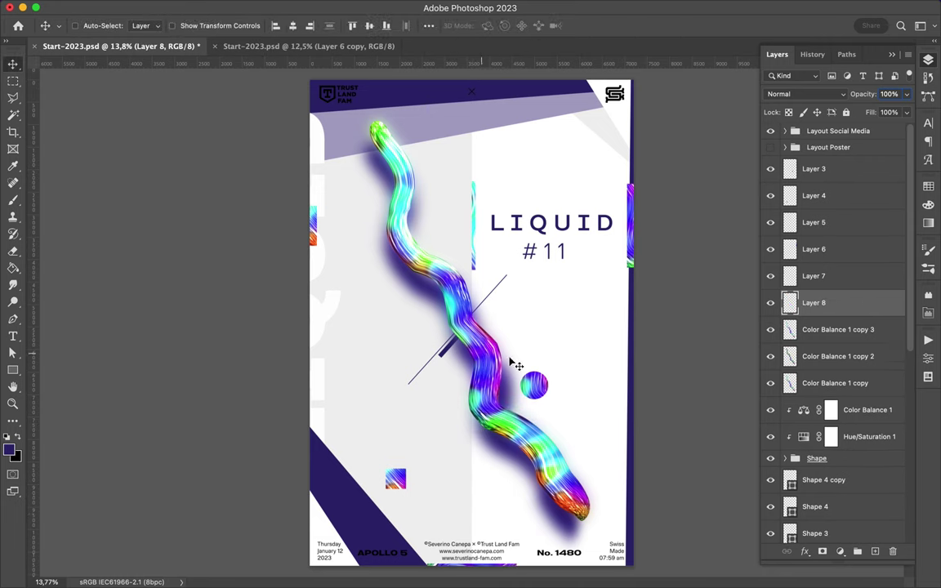
{"action": "left_click", "coordinate": [475, 262], "text": "ctrl"}
{"action": "key", "text": "ctrl+e"}
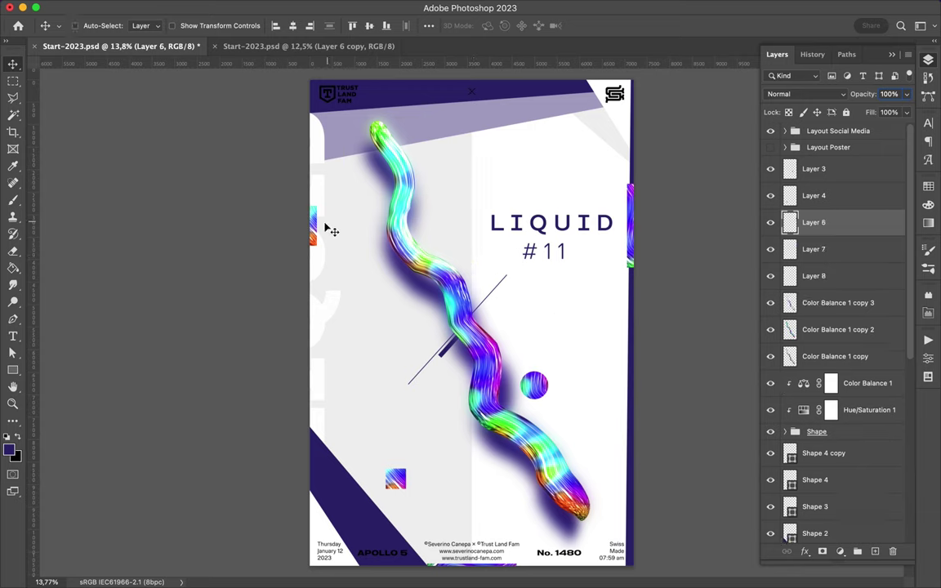
Move the small square fragment up and to the right.
{"action": "left_click", "coordinate": [395, 478], "text": "ctrl"}
{"action": "left_click_drag", "start_coordinate": [395, 478], "coordinate": [412, 458]}
{"action": "key", "text": "ctrl+t"}
{"action": "key", "text": "Return"}
Add a new layer and blur it with Gaussian Blur (radius ~79) for the first soft purple shadow.
{"action": "key", "text": "o"}
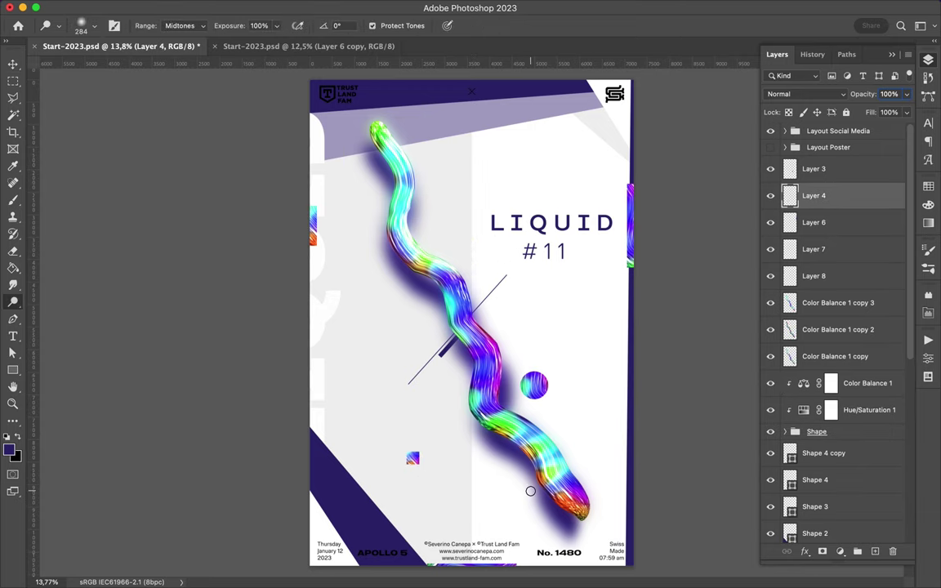
{"action": "key", "text": "v"}
{"action": "key", "text": "ctrl+shift+alt+n"}
{"action": "key", "text": "m"}
{"action": "left_click", "coordinate": [303, 7]}
{"action": "left_click", "coordinate": [525, 223]}
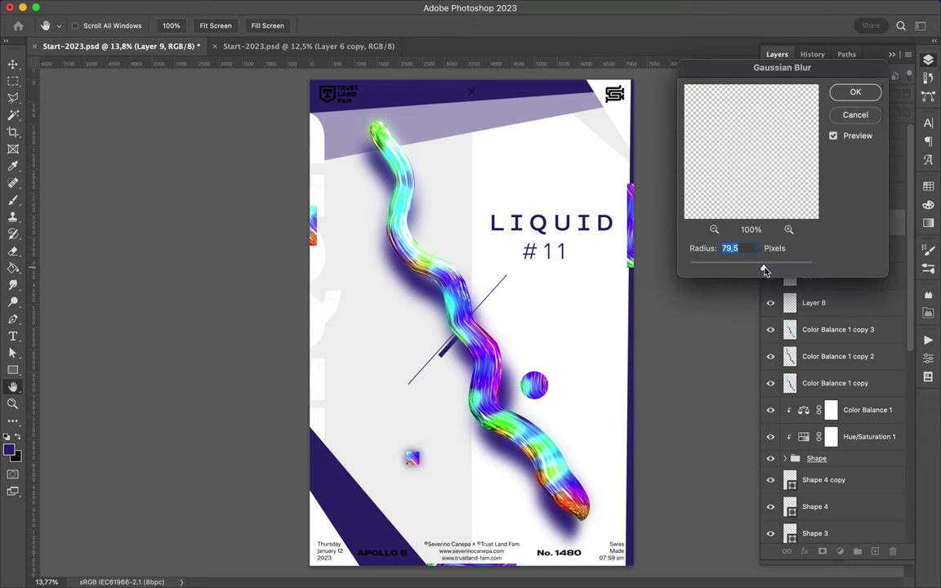
{"action": "key", "text": "Return"}
{"action": "left_click", "coordinate": [543, 384], "text": "ctrl"}
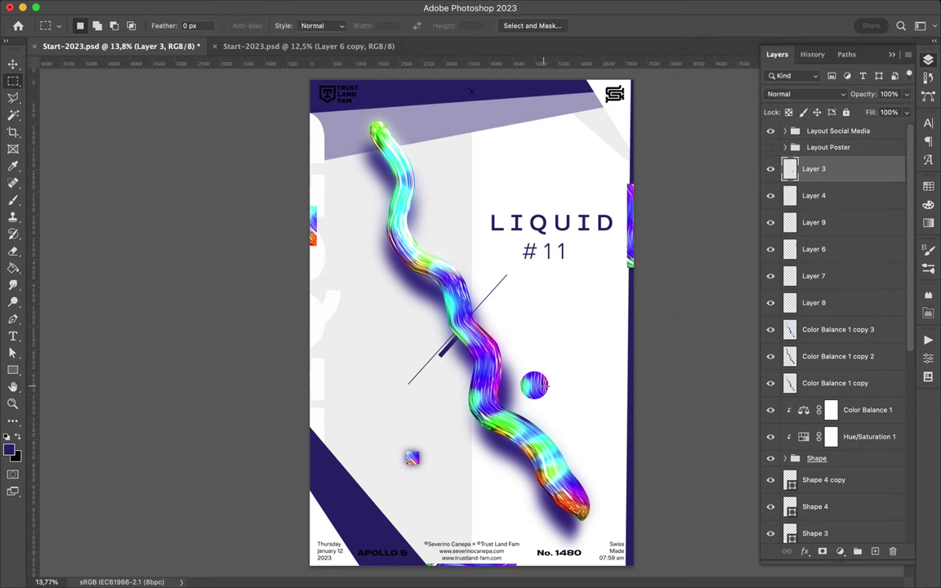
Add a second shadow layer with the same Gaussian Blur for another soft purple shadow.
{"action": "key", "text": "ctrl+shift+alt+n"}
{"action": "left_click", "coordinate": [303, 7]}
{"action": "left_click", "coordinate": [525, 223]}
{"action": "key", "text": "Return"}
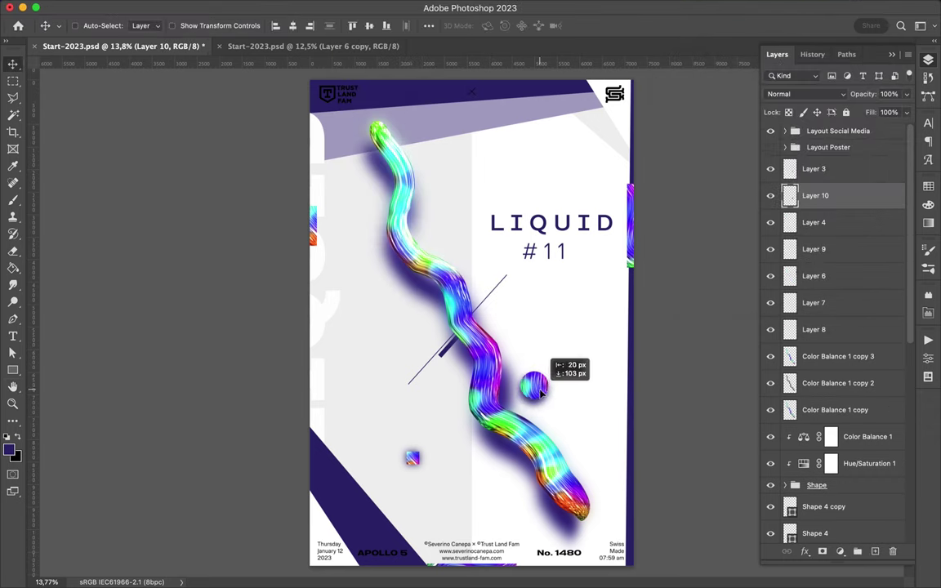
{"action": "left_click", "coordinate": [413, 459], "text": "ctrl"}
Add blurred shadow layers beneath Layers 7 and 6 by reapplying the last blur.
{"action": "left_click", "coordinate": [313, 228], "text": "ctrl"}
{"action": "left_click", "coordinate": [874, 553], "text": "ctrl"}
{"action": "key", "text": "g"}
{"action": "key", "text": "m"}
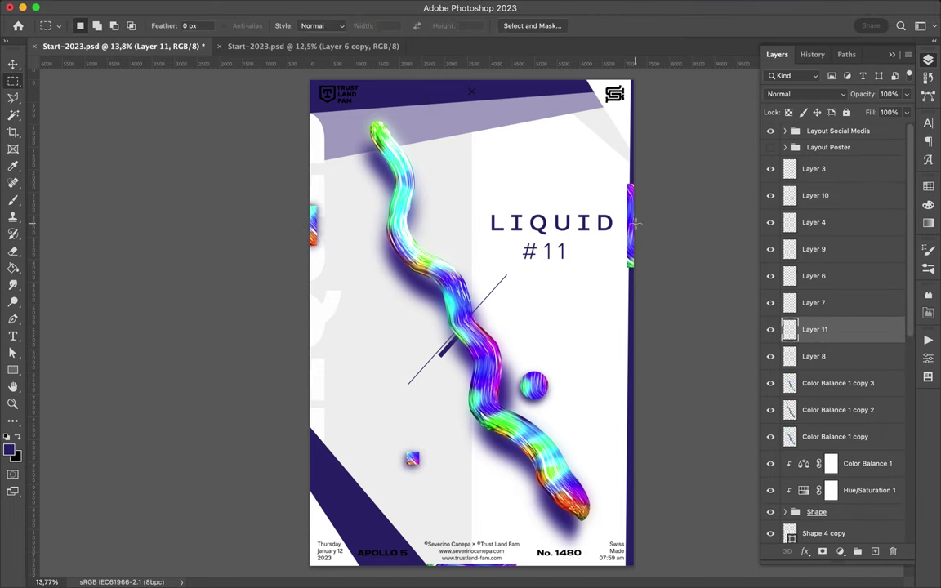
{"action": "left_click", "coordinate": [631, 224], "text": "ctrl"}
{"action": "left_click", "coordinate": [875, 552], "text": "ctrl"}
{"action": "key", "text": "g"}
{"action": "key", "text": "m"}
{"action": "key", "text": "ctrl+super+f"}
{"action": "key", "text": "ctrl+d"}
{"action": "key", "text": "v"}
{"action": "left_click", "coordinate": [560, 228], "text": "ctrl"}
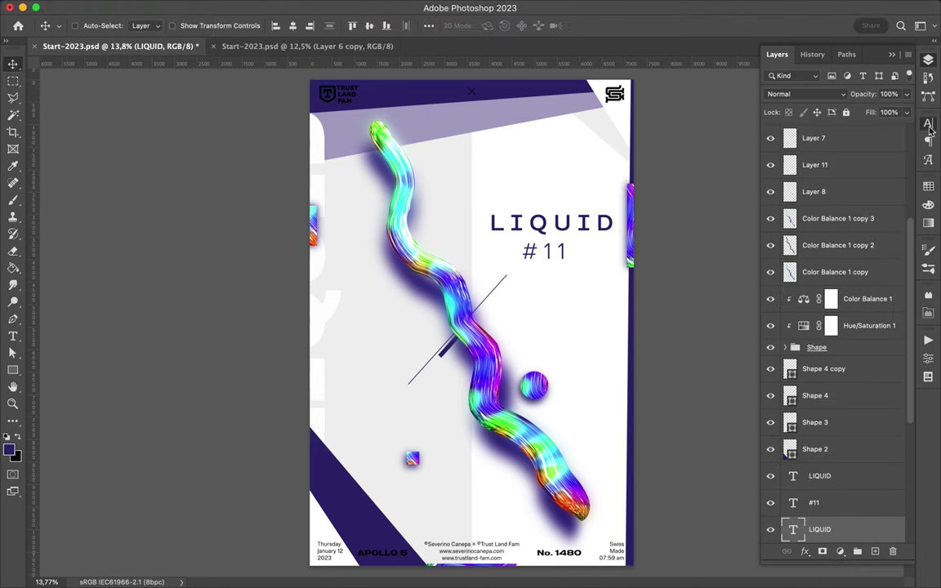
Shift LIQUID left, change the duplicated title to #11, and centre it beneath LIQUID.
{"action": "left_click", "coordinate": [928, 123]}
{"action": "mouse_move", "coordinate": [562, 230]}
{"action": "left_mouse_down"}
{"action": "mouse_move", "coordinate": [535, 231]}
{"action": "mouse_move", "coordinate": [554, 229]}
{"action": "mouse_move", "coordinate": [543, 245]}
{"action": "left_mouse_up"}
{"action": "double_click", "coordinate": [539, 245]}
{"action": "key", "text": "BackSpace"}
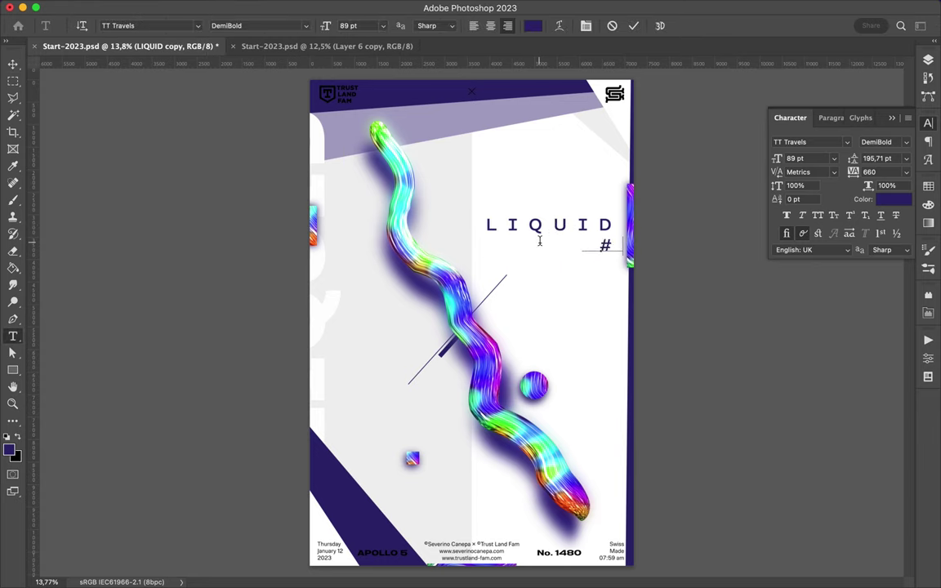
{"action": "type", "text": "11"}
{"action": "key", "text": "ctrl+Return"}
{"action": "key", "text": "v"}
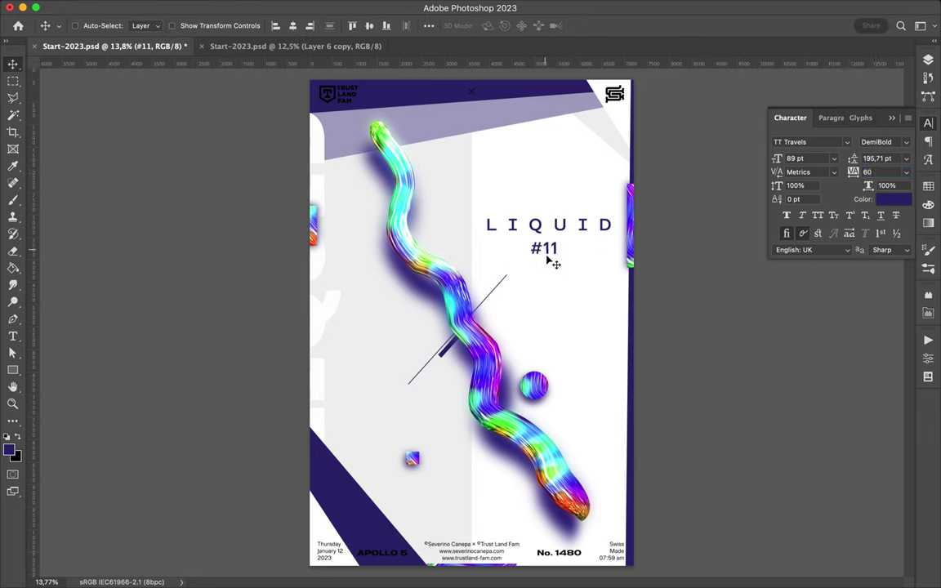
{"action": "left_click_drag", "start_coordinate": [552, 228], "coordinate": [557, 229]}
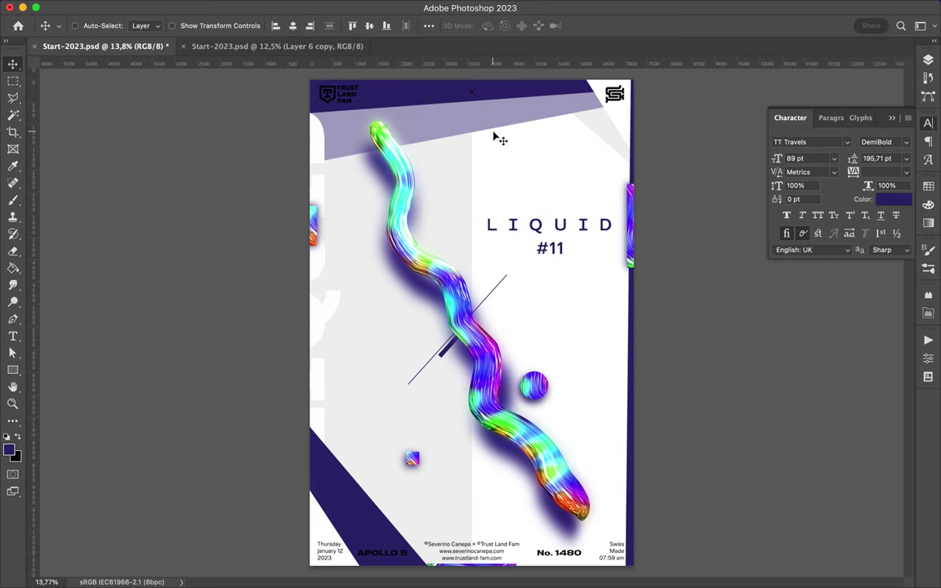
Draw a thin bar, rotate it to -15°, move it top-left and reorder its layer.
{"action": "key", "text": "u"}
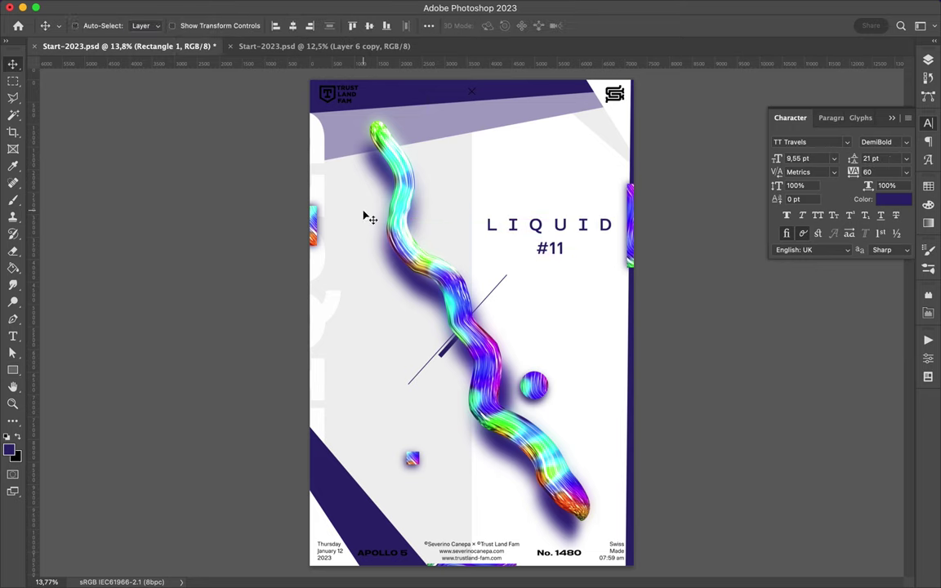
{"action": "left_click_drag", "start_coordinate": [358, 206], "coordinate": [362, 281]}
{"action": "left_click", "coordinate": [145, 26]}
{"action": "key", "text": "Return"}
{"action": "key", "text": "v"}
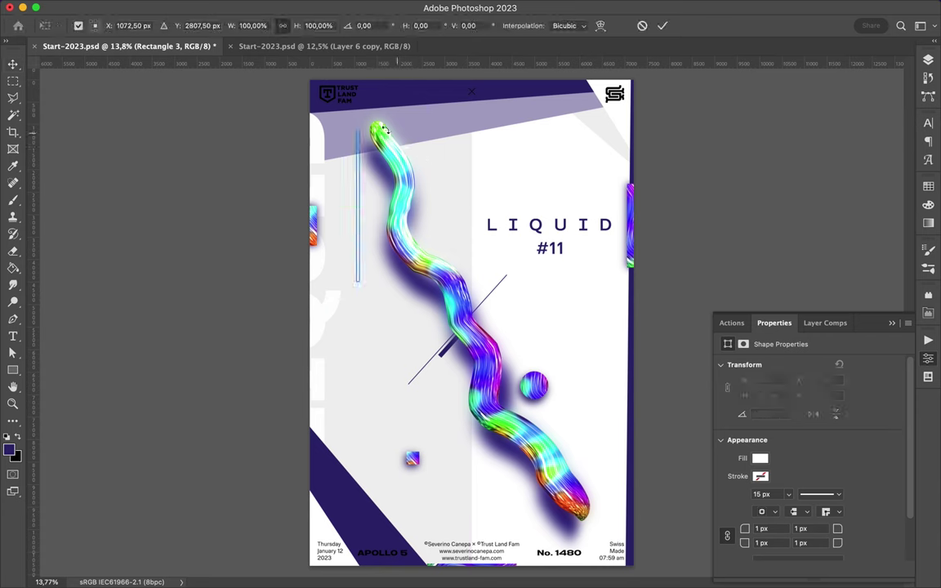
{"action": "left_click_drag", "start_coordinate": [357, 203], "coordinate": [333, 114]}
{"action": "key", "text": "ctrl+t"}
{"action": "key", "text": "Return"}
{"action": "key", "text": "F7"}
{"action": "left_click_drag", "start_coordinate": [833, 532], "coordinate": [817, 469]}
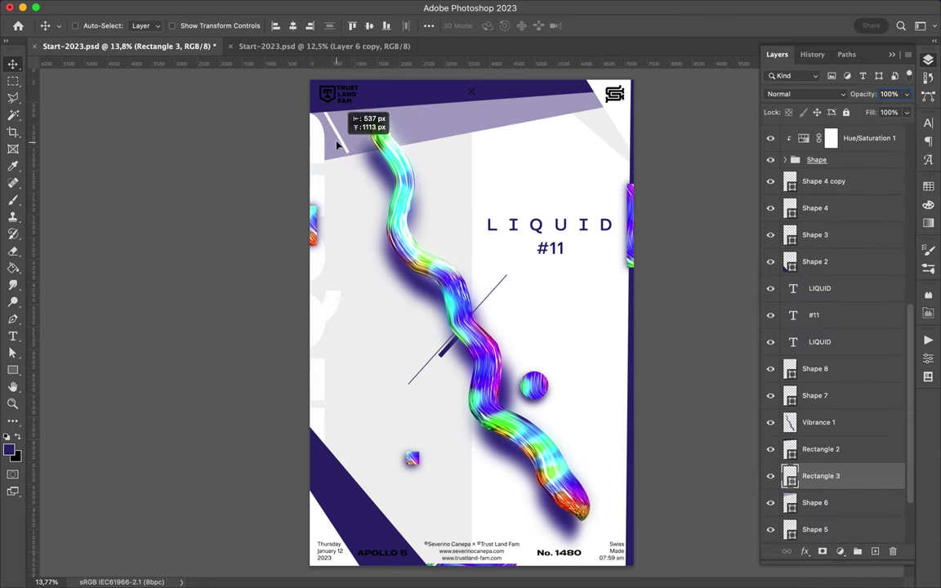
Draw an ellipse in the lower-right corner and scale it into a large circle.
{"action": "key", "text": "u"}
{"action": "key", "text": "shift+u"}
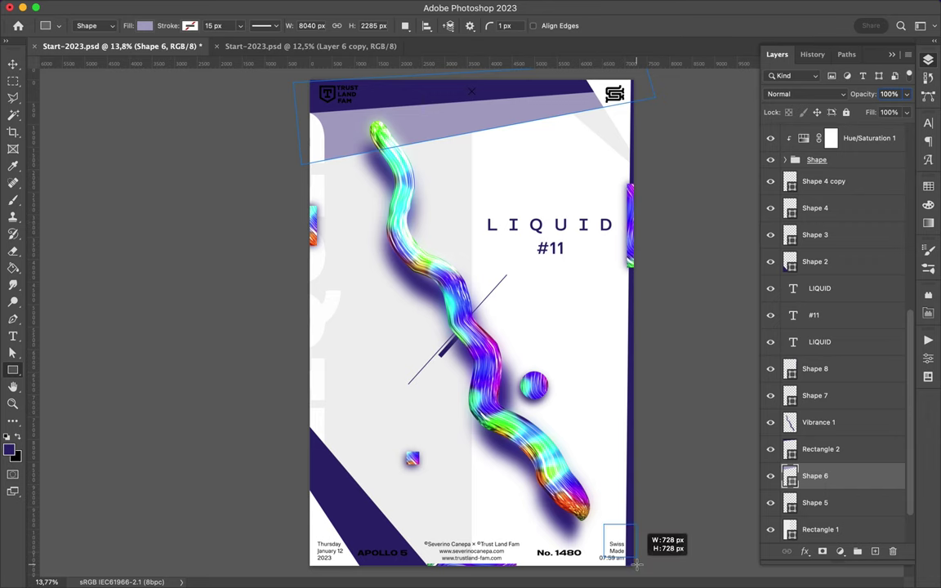
{"action": "left_click_drag", "start_coordinate": [535, 431], "coordinate": [666, 562]}
{"action": "key", "text": "v"}
{"action": "mouse_move", "coordinate": [609, 455]}
{"action": "left_mouse_down"}
{"action": "mouse_move", "coordinate": [602, 507]}
{"action": "mouse_move", "coordinate": [616, 471]}
{"action": "left_mouse_up"}
{"action": "key", "text": "ctrl+t"}
{"action": "key", "text": "Return"}
{"action": "key", "text": "a"}
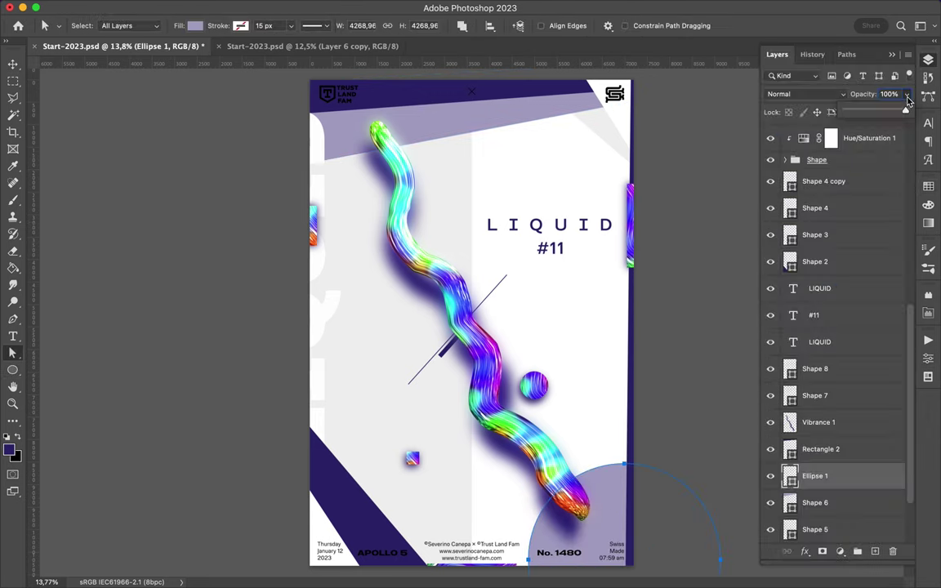
Fade the lavender Ellipse 1 to 42% opacity, nudge it up-left, and move the dark purple shape down.
{"action": "key", "text": "i"}
{"action": "left_click", "coordinate": [600, 490]}
{"action": "left_click", "coordinate": [928, 60]}
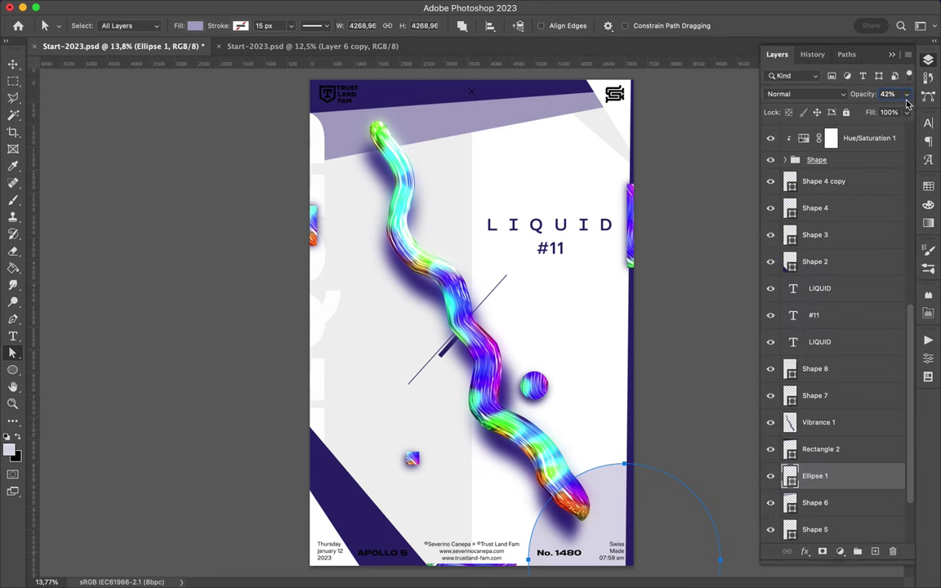
{"action": "left_click", "coordinate": [928, 60]}
{"action": "key", "text": "v"}
{"action": "mouse_move", "coordinate": [612, 494]}
{"action": "left_mouse_down"}
{"action": "mouse_move", "coordinate": [564, 459]}
{"action": "mouse_move", "coordinate": [636, 536]}
{"action": "mouse_move", "coordinate": [589, 478]}
{"action": "left_mouse_up"}
{"action": "mouse_move", "coordinate": [319, 455]}
{"action": "left_mouse_down"}
{"action": "mouse_move", "coordinate": [347, 535]}
{"action": "mouse_move", "coordinate": [318, 498]}
{"action": "mouse_move", "coordinate": [384, 539]}
{"action": "left_mouse_up"}
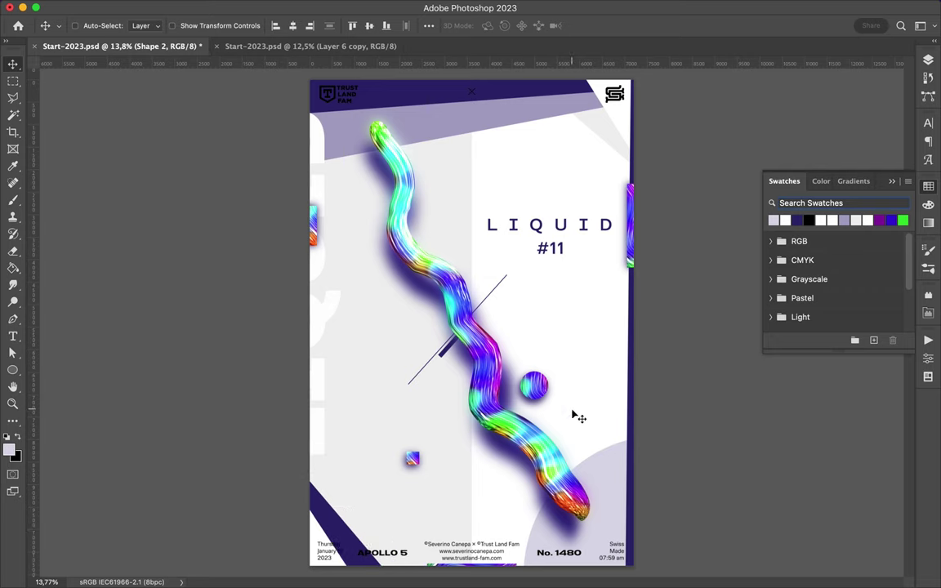
Draw a second circle beside the stroke and fade it to 38% opacity.
{"action": "key", "text": "u"}
{"action": "left_click_drag", "start_coordinate": [572, 335], "coordinate": [617, 380]}
{"action": "key", "text": "v"}
{"action": "left_click_drag", "start_coordinate": [532, 392], "coordinate": [549, 476]}
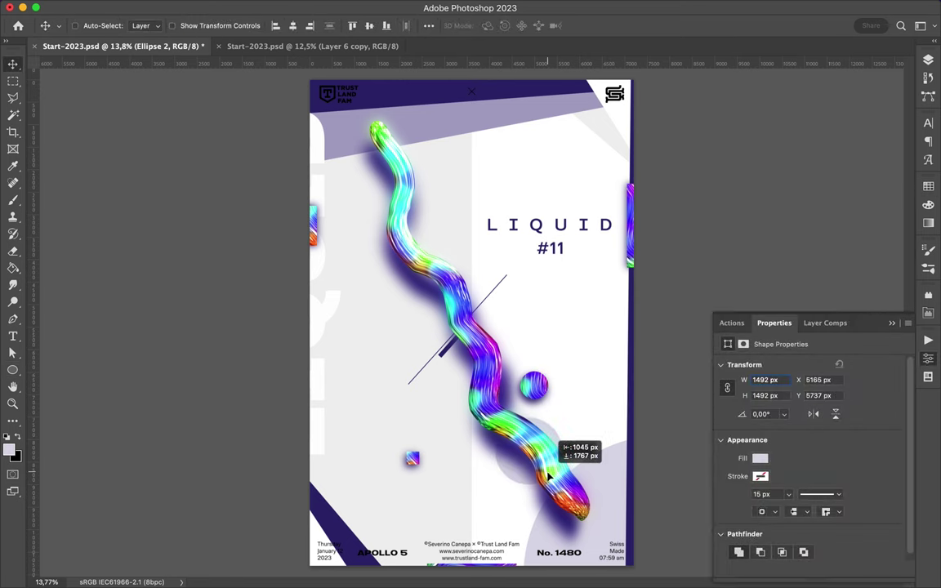
{"action": "key", "text": "a"}
{"action": "left_click", "coordinate": [927, 60]}
{"action": "left_click_drag", "start_coordinate": [905, 94], "coordinate": [869, 113]}
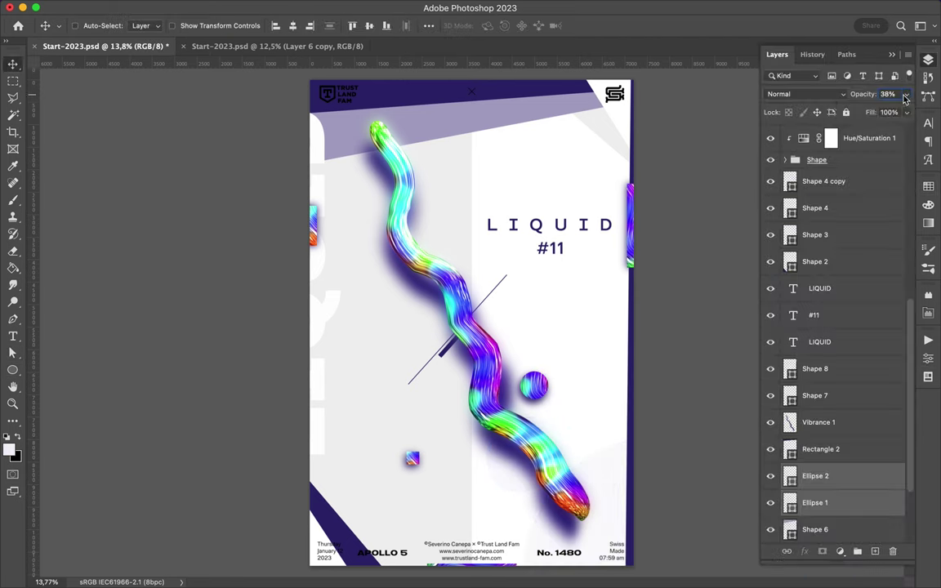
Add two small pale circles near the stroke and pull the triangle's top point down-right.
{"action": "key", "text": "u"}
{"action": "left_click_drag", "start_coordinate": [575, 394], "coordinate": [588, 407]}
{"action": "left_click_drag", "start_coordinate": [552, 318], "coordinate": [564, 331]}
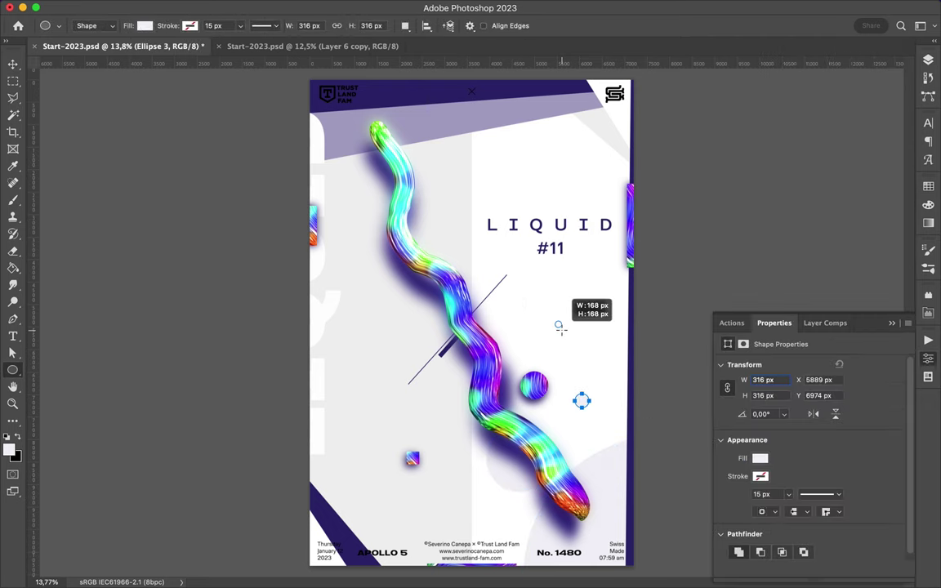
{"action": "key", "text": "v"}
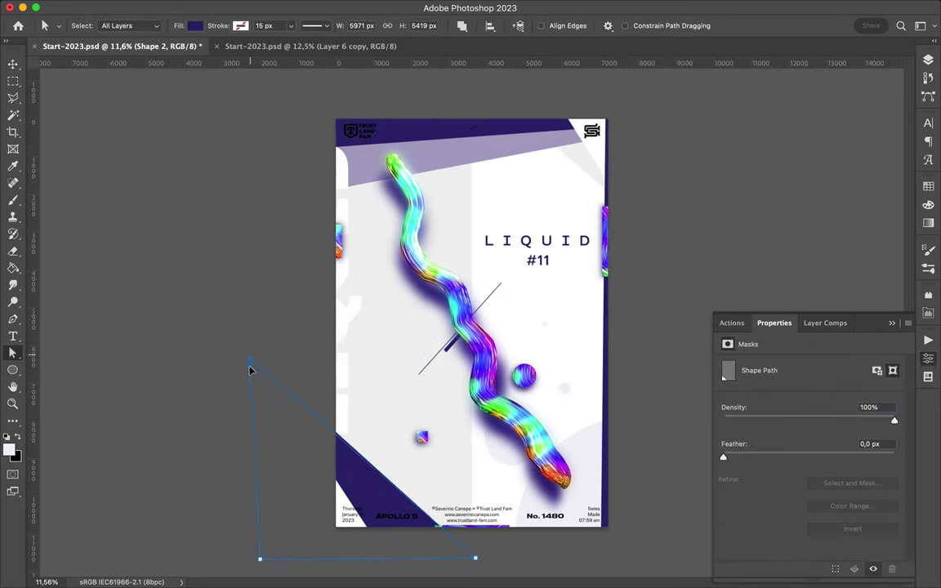
{"action": "left_click_drag", "start_coordinate": [251, 370], "coordinate": [324, 452]}
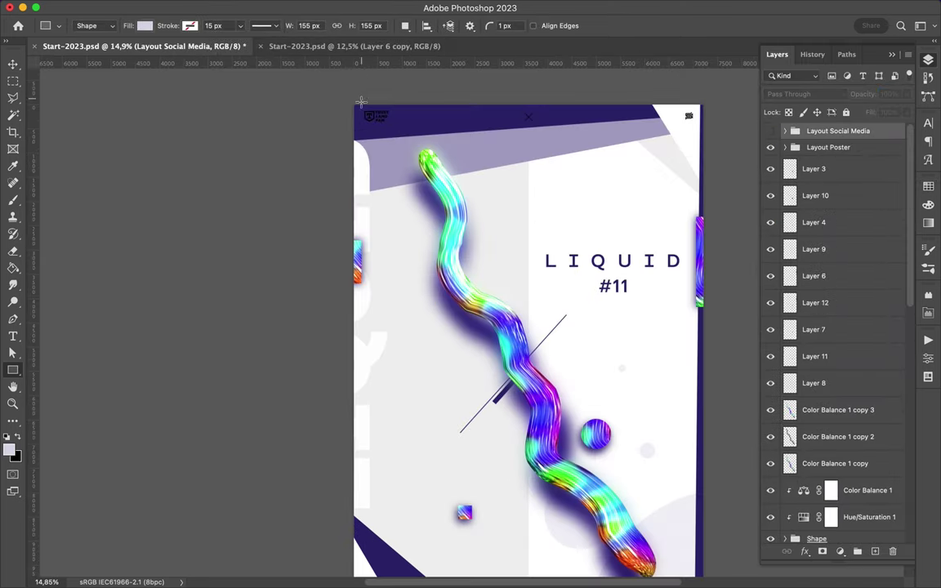
Draw Rectangle 5 over the top-left logo, clip it to the logo, and set its fill to none.
{"action": "left_click", "coordinate": [370, 121]}
{"action": "key", "text": "u"}
{"action": "left_click_drag", "start_coordinate": [358, 104], "coordinate": [396, 130]}
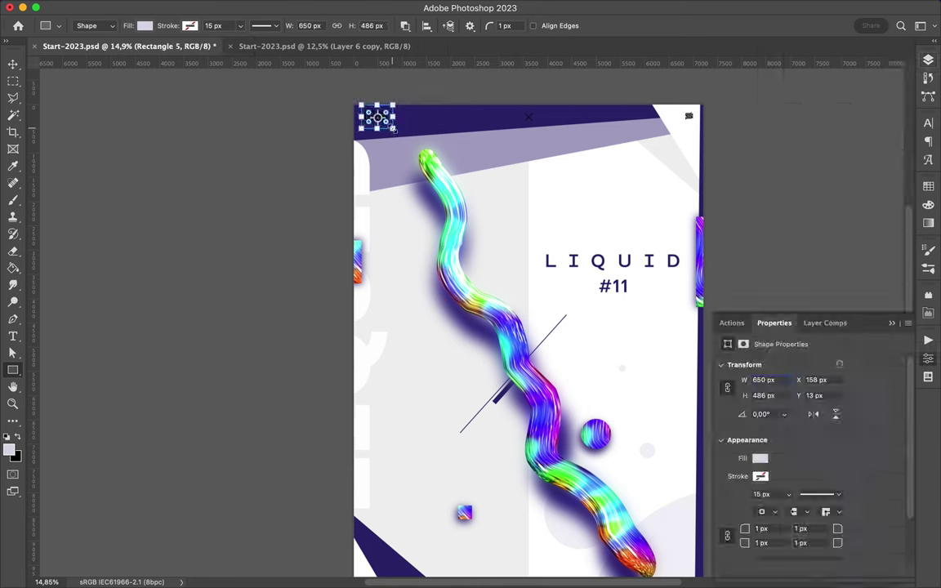
{"action": "left_click", "coordinate": [821, 147], "text": "alt"}
{"action": "left_click", "coordinate": [145, 26]}
{"action": "left_click", "coordinate": [98, 85]}
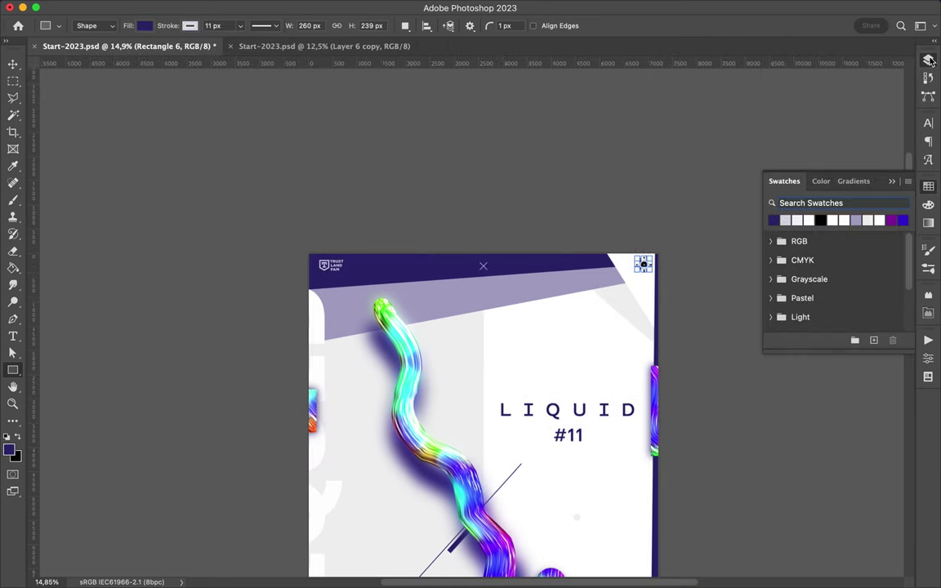